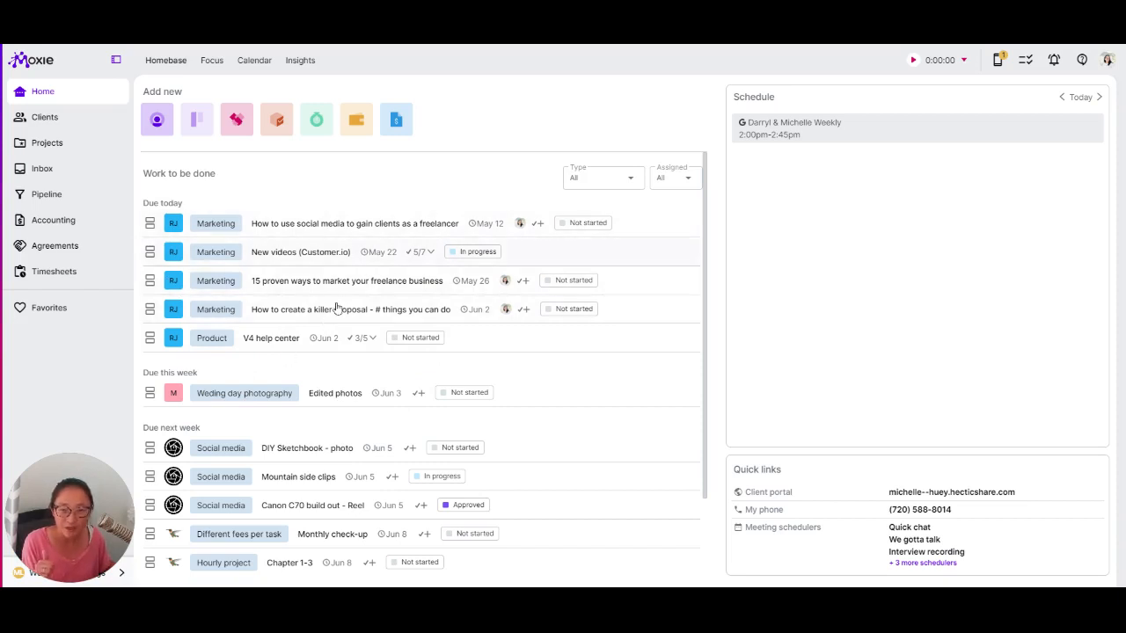
- Mark the Projects: Overview subtask of New videos (Customer.io) done, then scroll the task list
{"action": "left_click", "coordinate": [382, 264]}
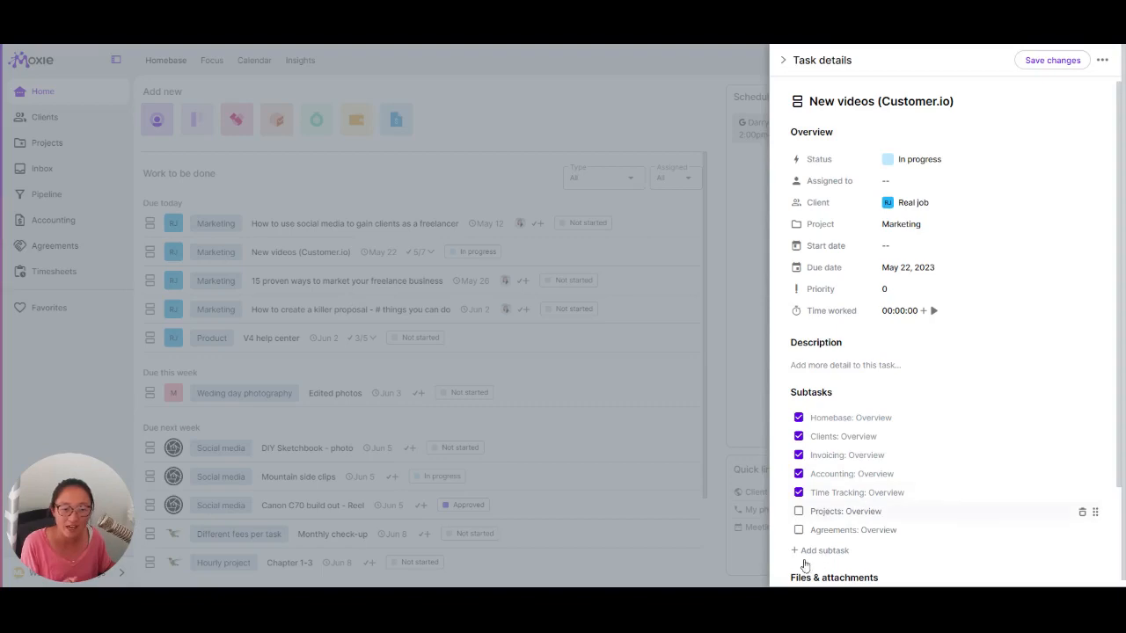
{"action": "left_click", "coordinate": [798, 512]}
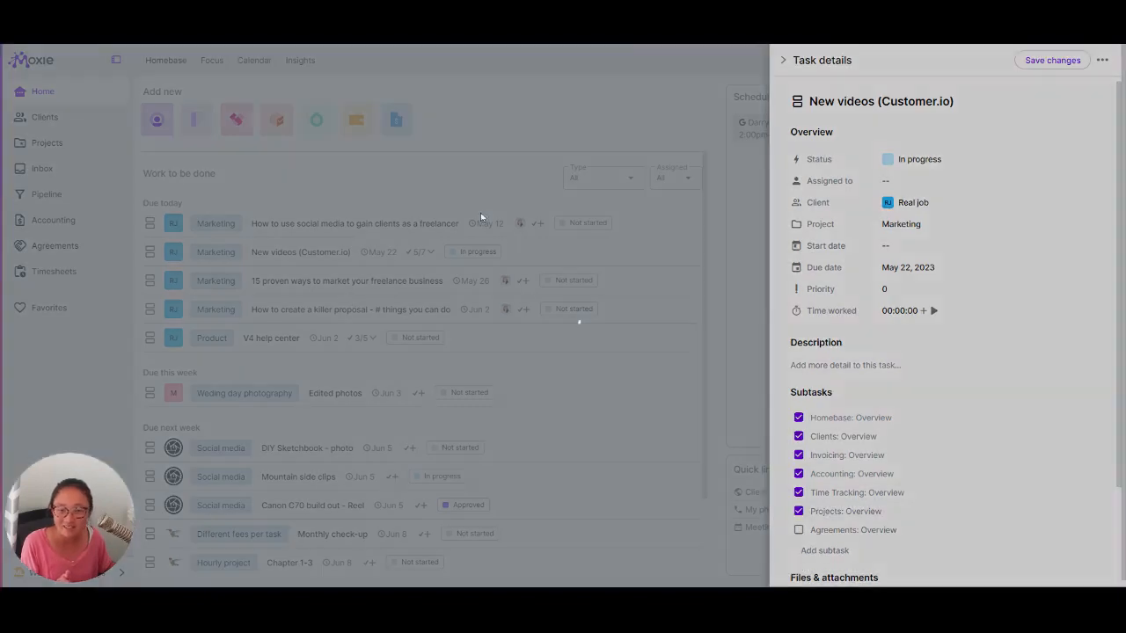
{"action": "left_click", "coordinate": [578, 319]}
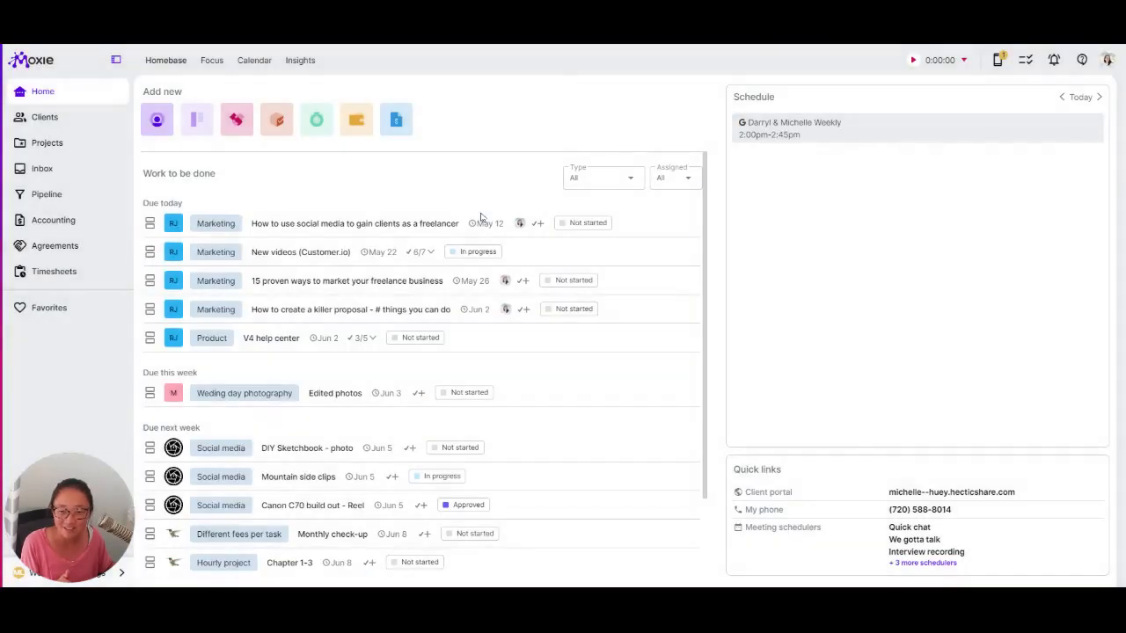
{"action": "scroll", "coordinate": [211, 390], "scroll_direction": "down", "scroll_amount": 1}
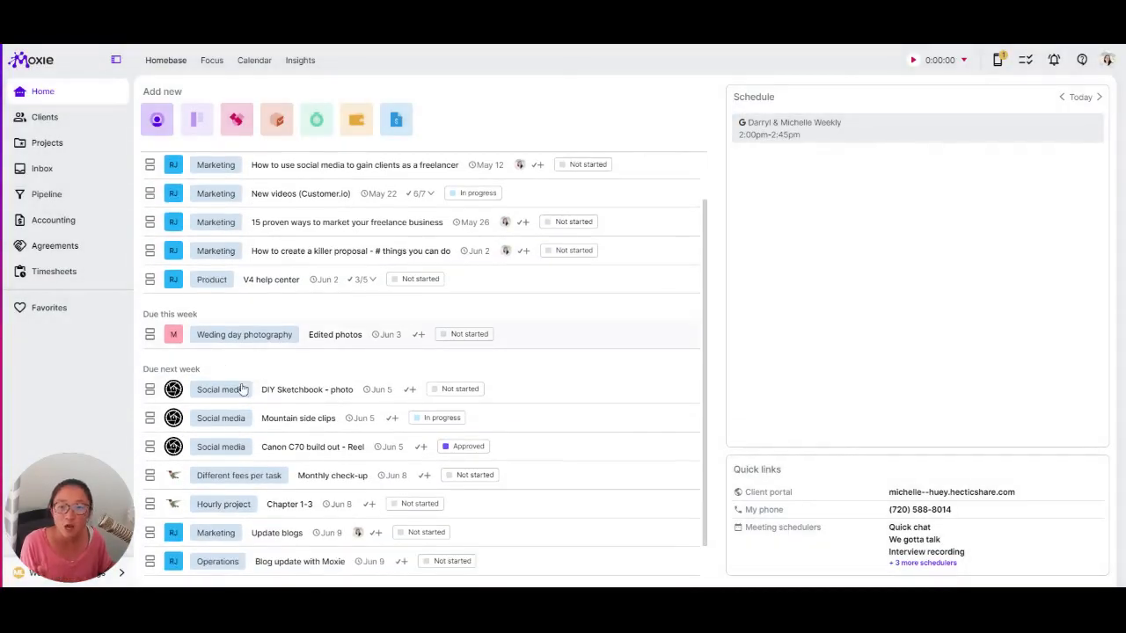
{"action": "scroll", "coordinate": [301, 545], "scroll_direction": "down", "scroll_amount": 1}
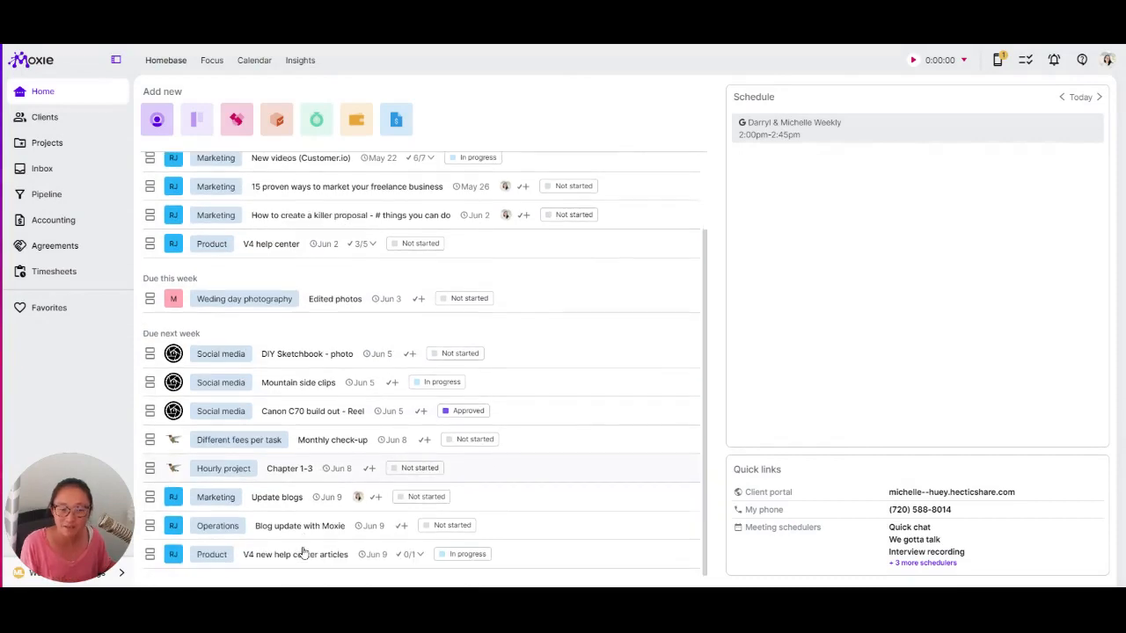
{"action": "scroll", "coordinate": [299, 541], "scroll_direction": "up", "scroll_amount": 3}
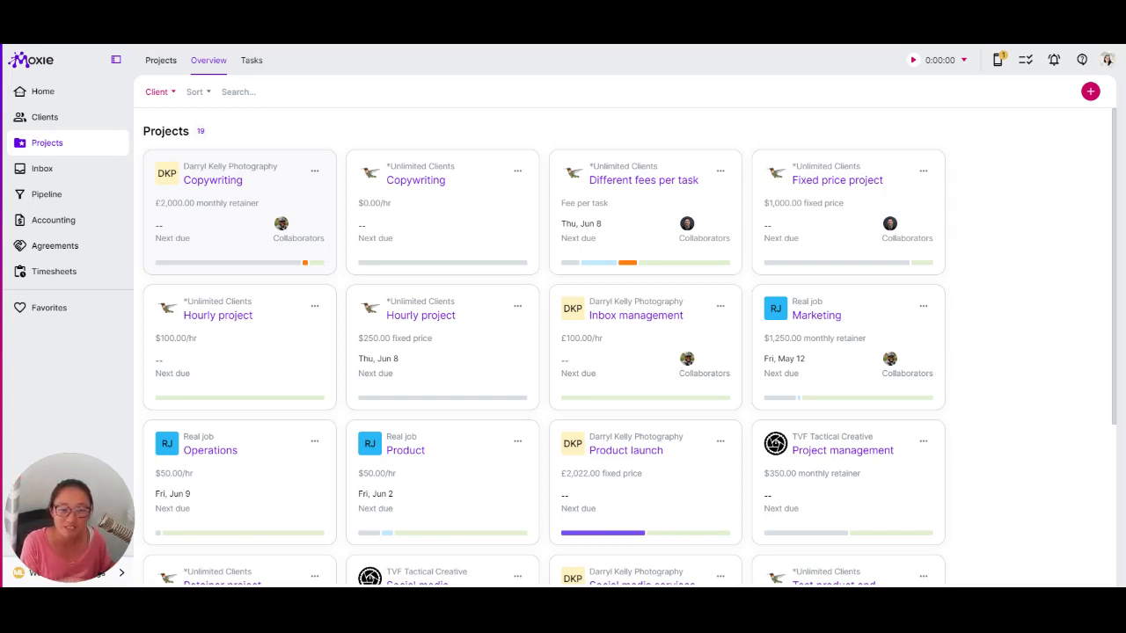
- Open the Copywriting project and bring up its Edit project settings panel
{"action": "left_click", "coordinate": [206, 271]}
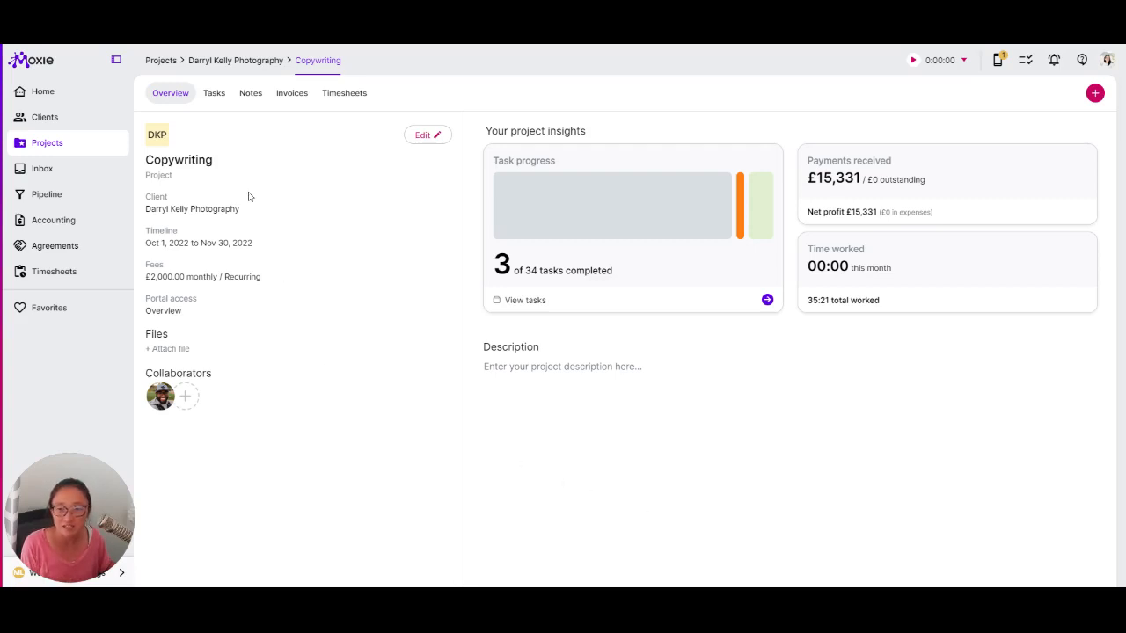
{"action": "left_click", "coordinate": [428, 134]}
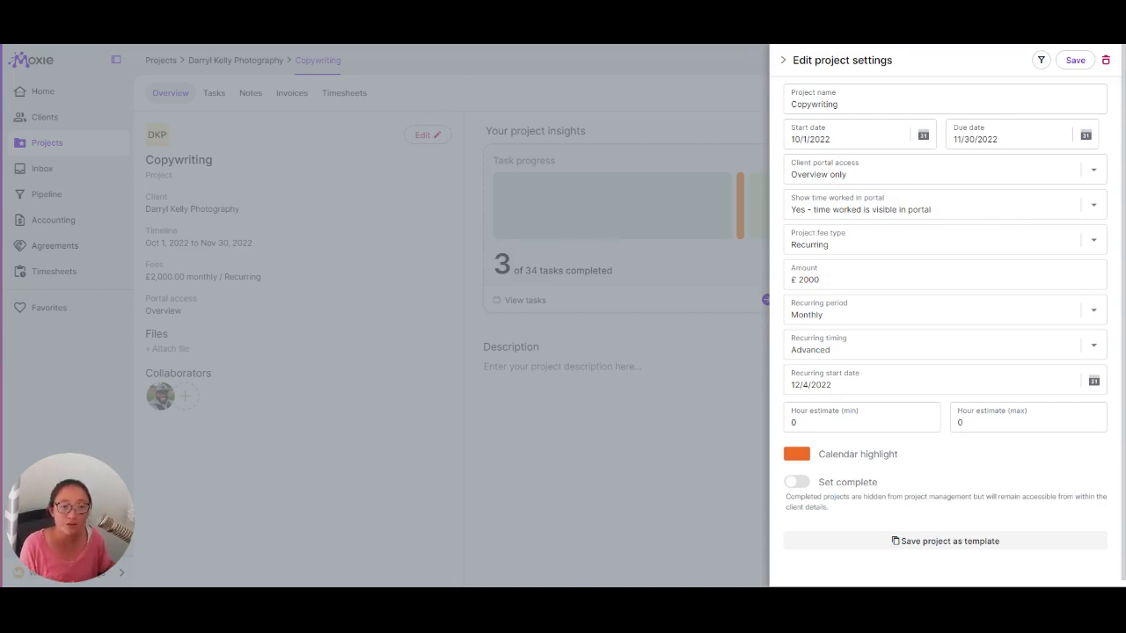
- Check the Client portal access and Show time worked options, then view the Project fee type choices
{"action": "left_click", "coordinate": [832, 174]}
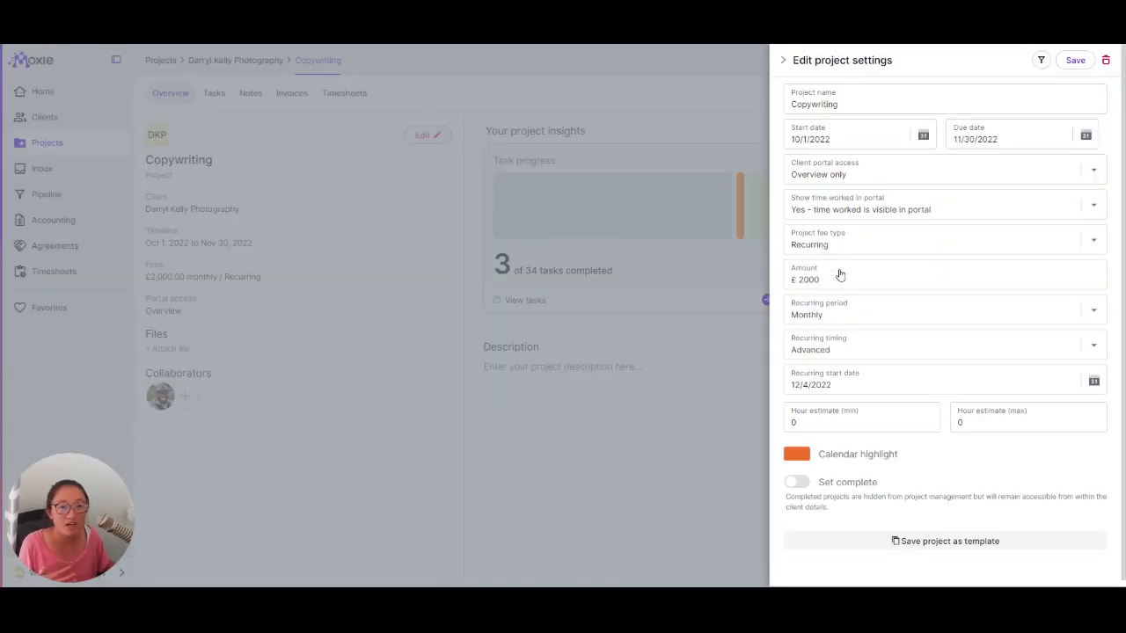
{"action": "left_click", "coordinate": [888, 210]}
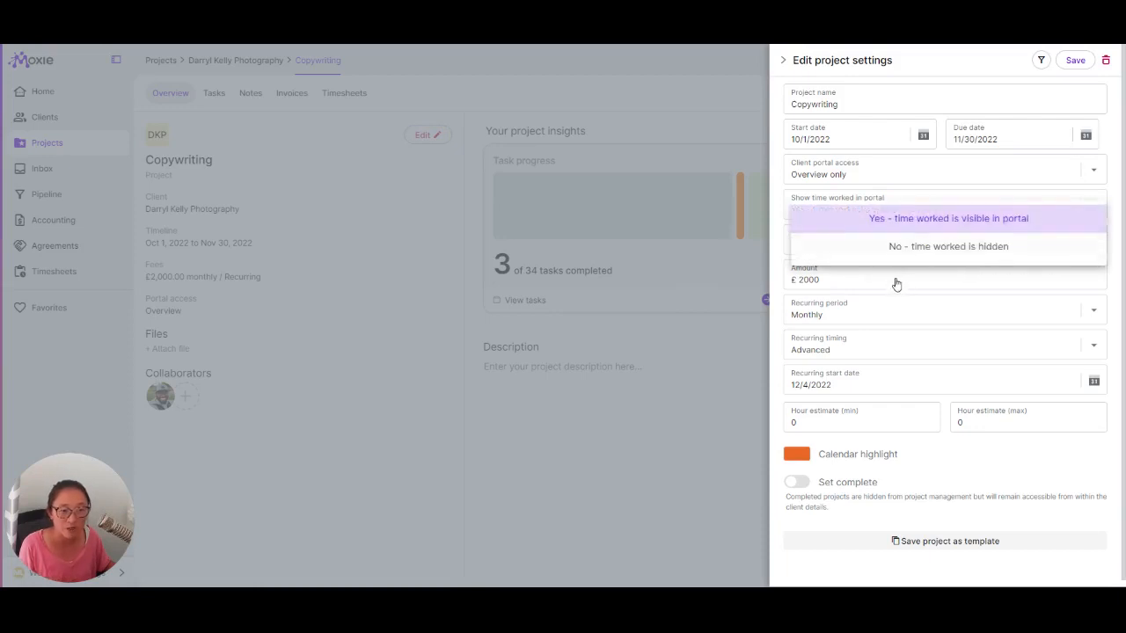
{"action": "left_click", "coordinate": [954, 110]}
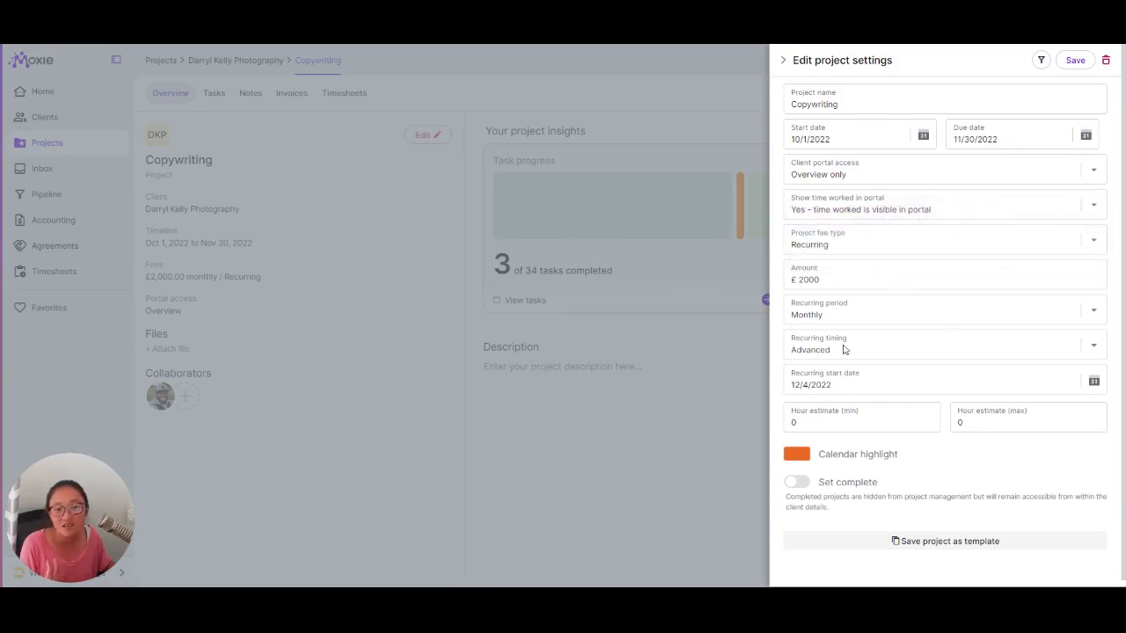
{"action": "left_click", "coordinate": [820, 299]}
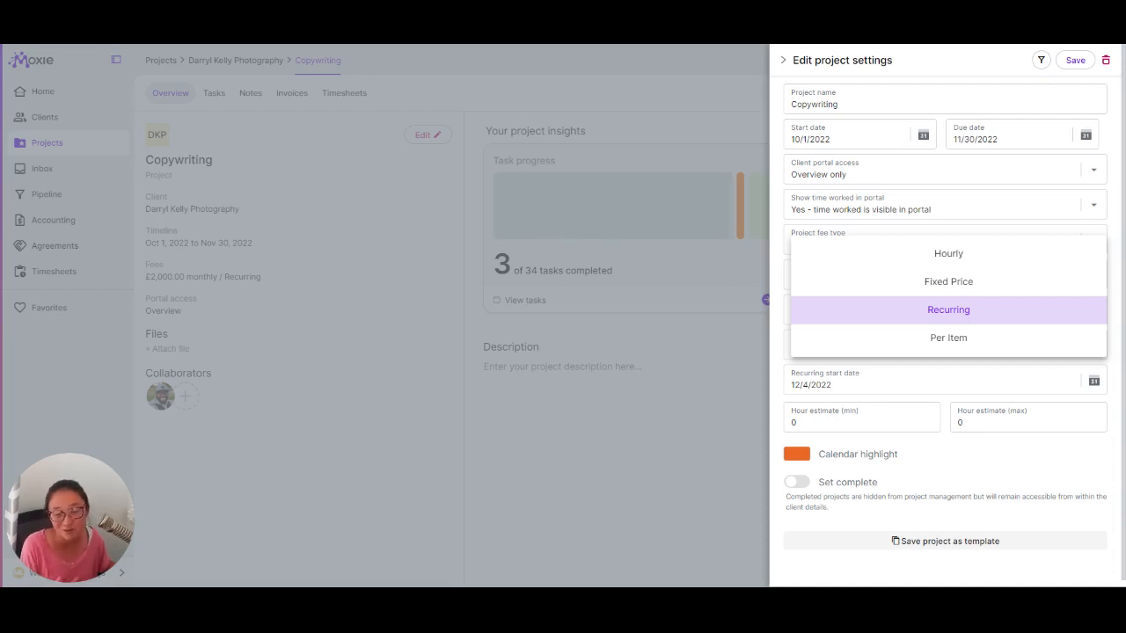
{"action": "left_click", "coordinate": [962, 337]}
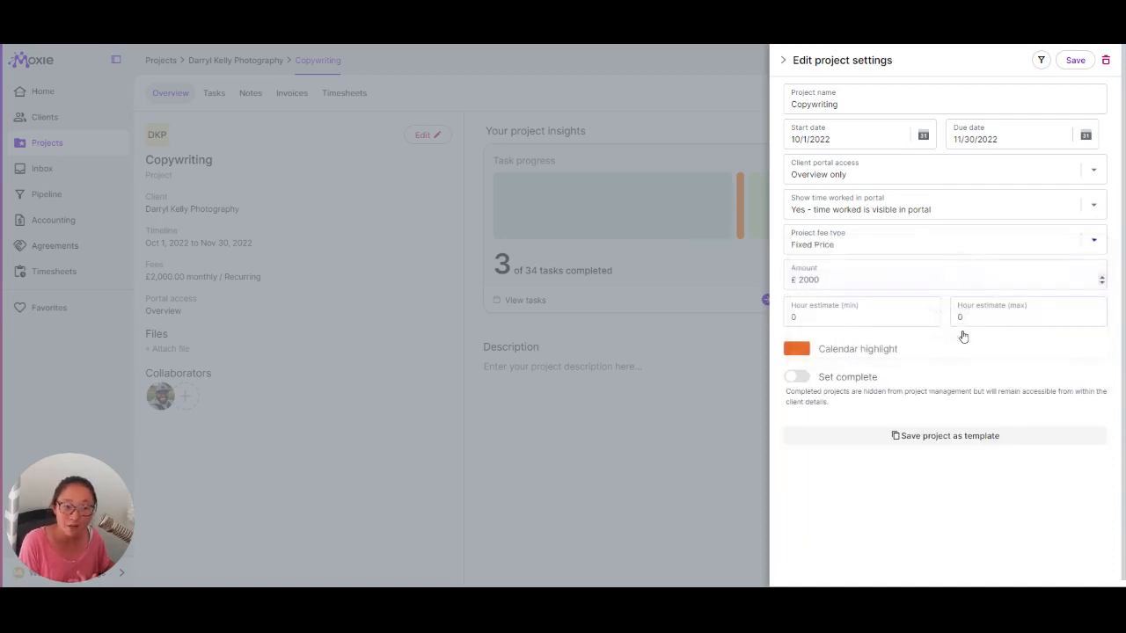
{"action": "left_click", "coordinate": [889, 209]}
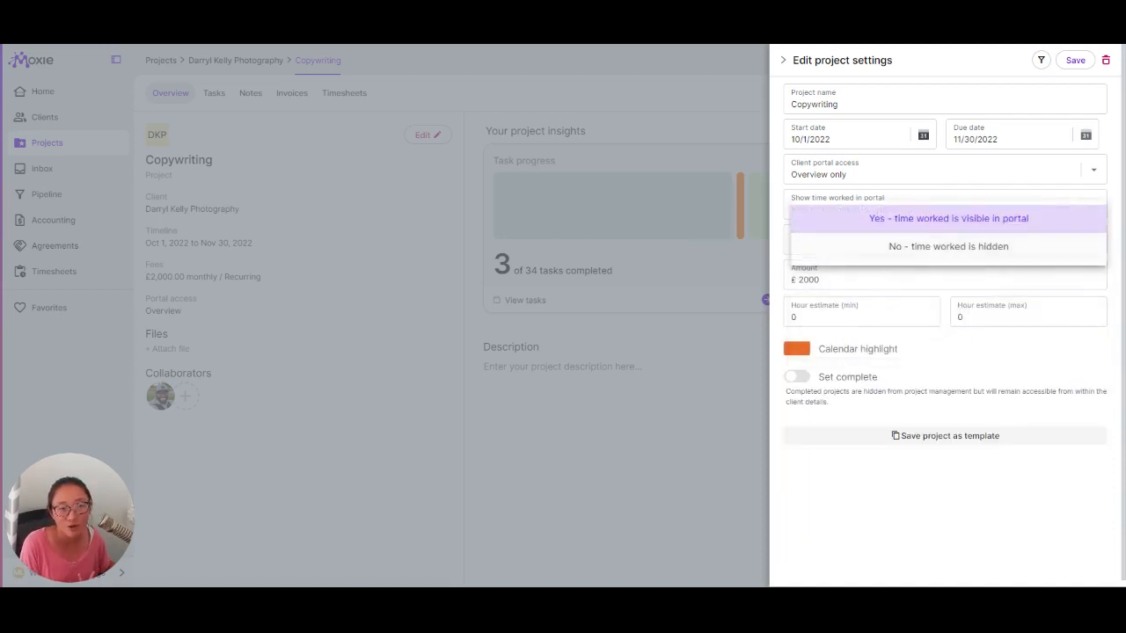
{"action": "left_click", "coordinate": [924, 115]}
{"action": "left_click", "coordinate": [845, 250]}
{"action": "left_click", "coordinate": [968, 309]}
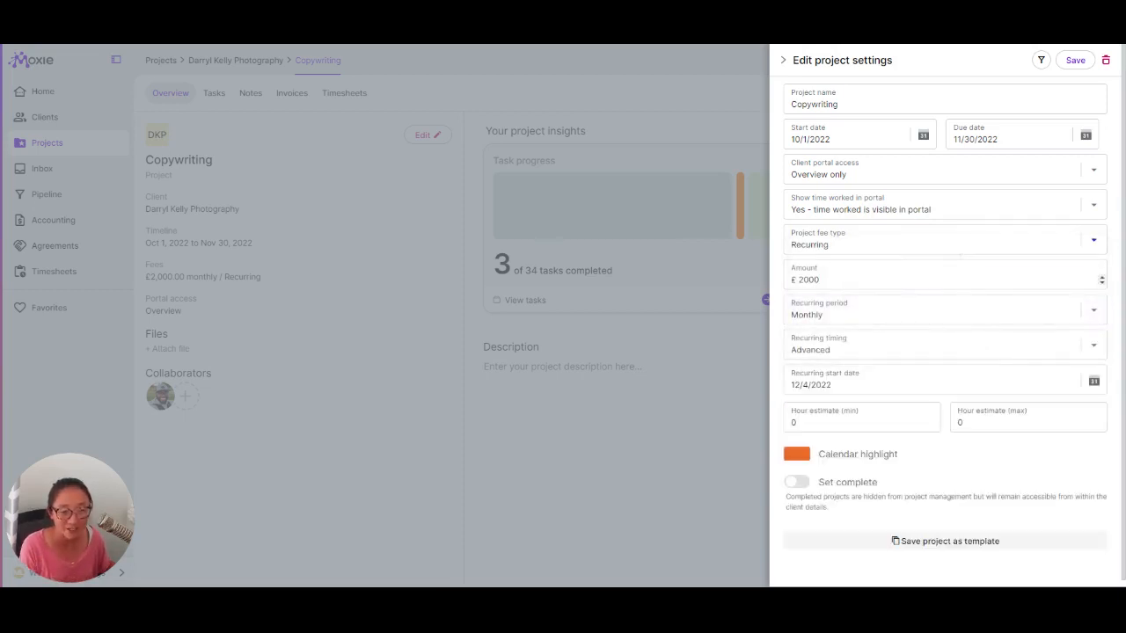
- Keep Advanced recurring timing, set hour estimate max to 10 and overage hourly amount to 100, then close settings
{"action": "left_click", "coordinate": [824, 395]}
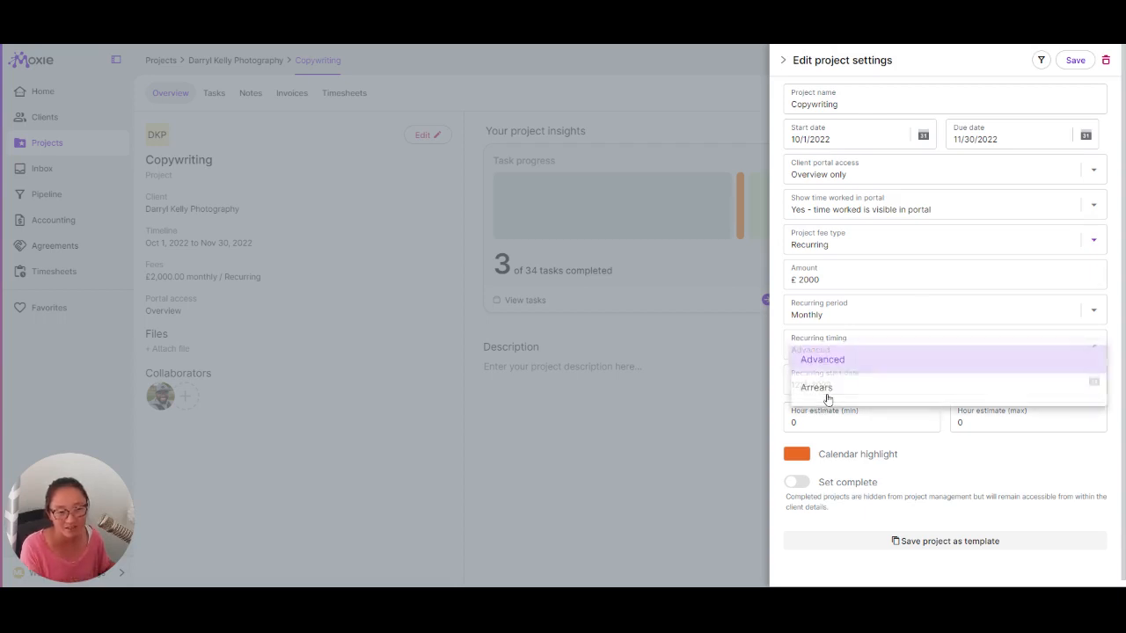
{"action": "left_click", "coordinate": [1010, 523]}
{"action": "left_click", "coordinate": [971, 423]}
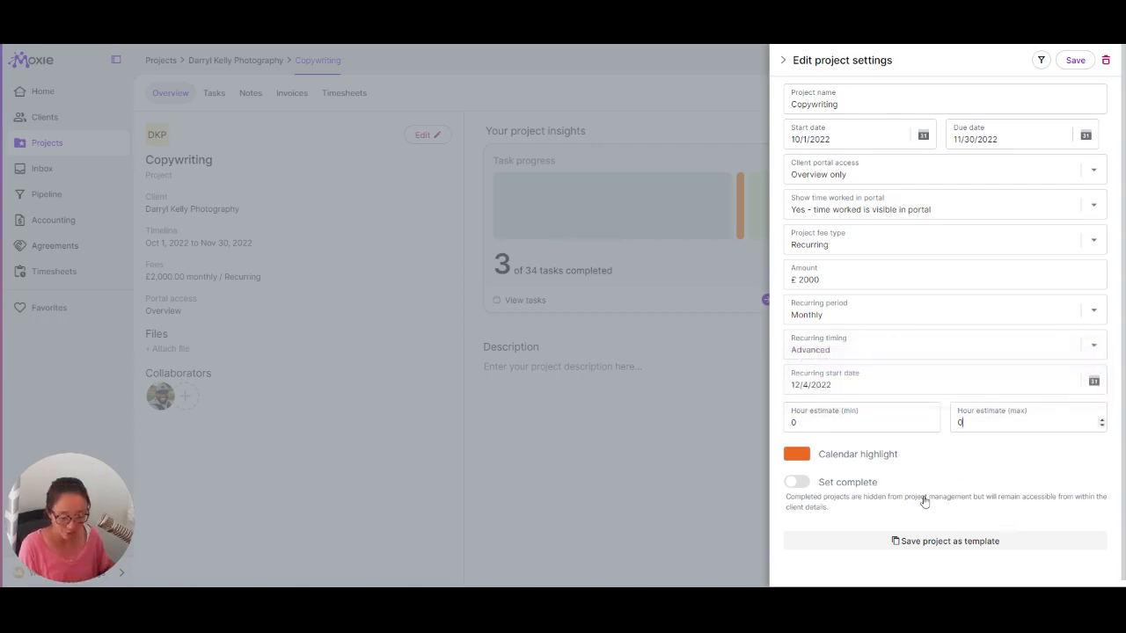
{"action": "type", "text": "10"}
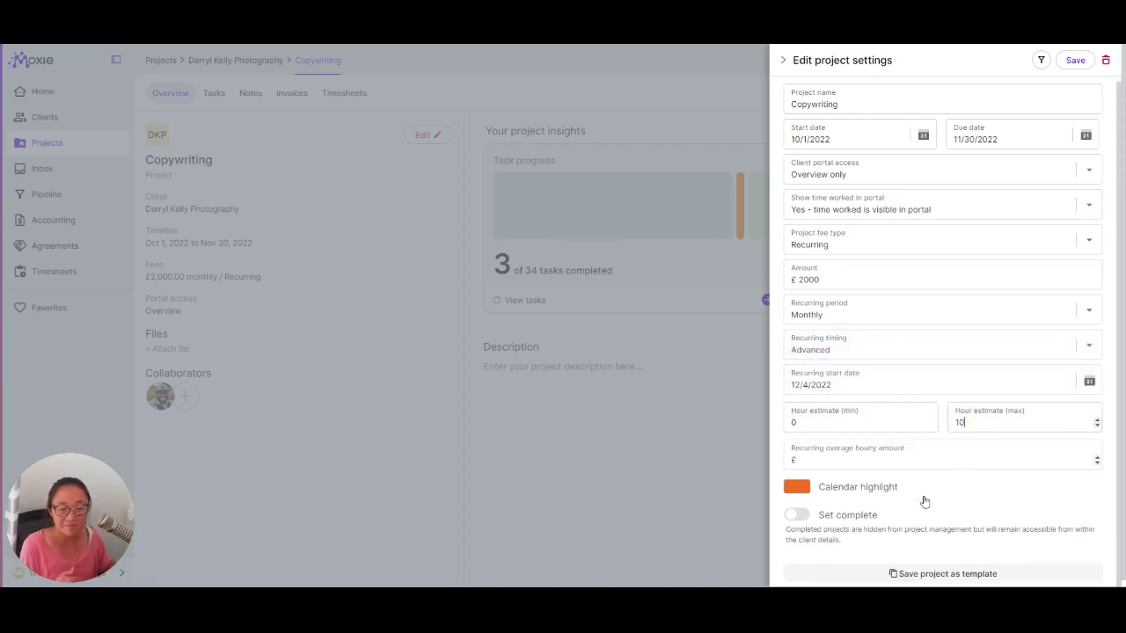
{"action": "left_click", "coordinate": [867, 460]}
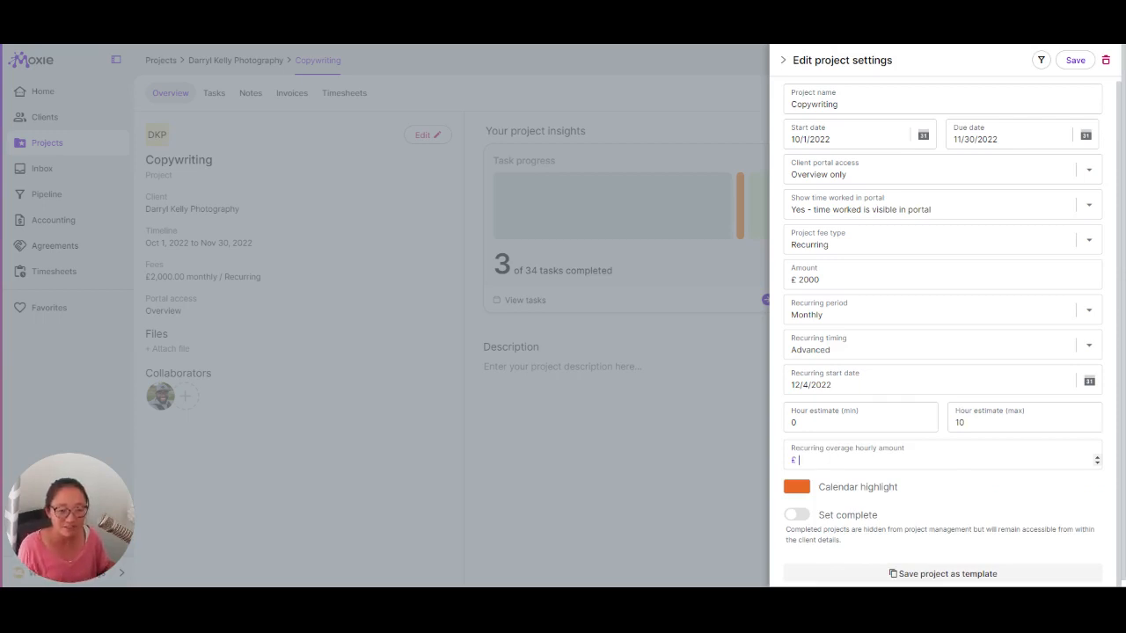
{"action": "type", "text": "100"}
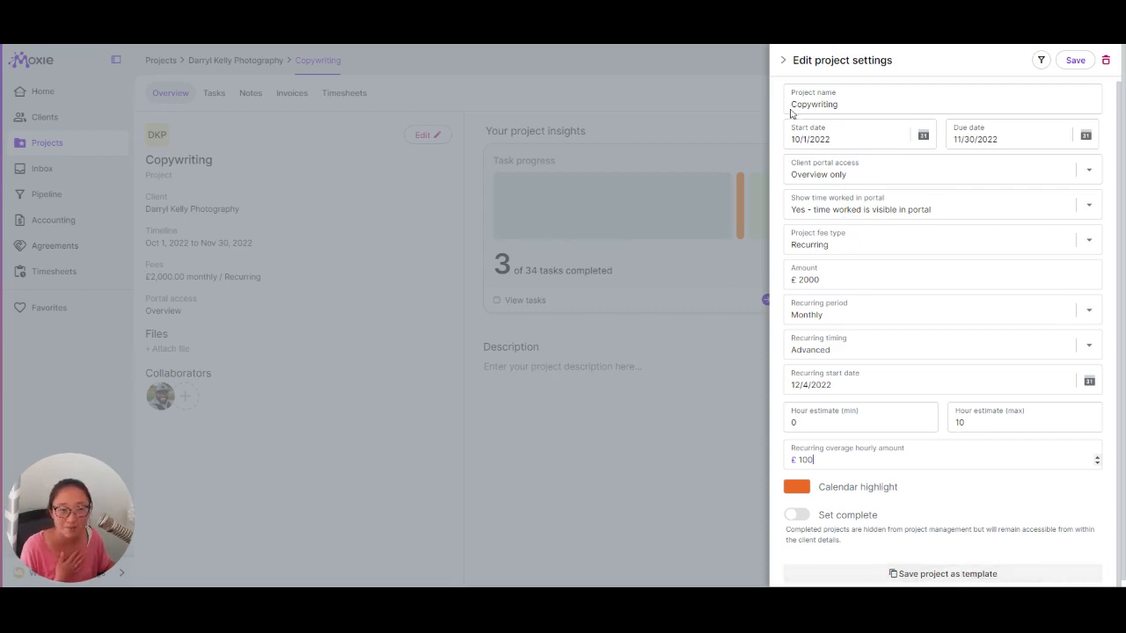
{"action": "key", "text": "Escape"}
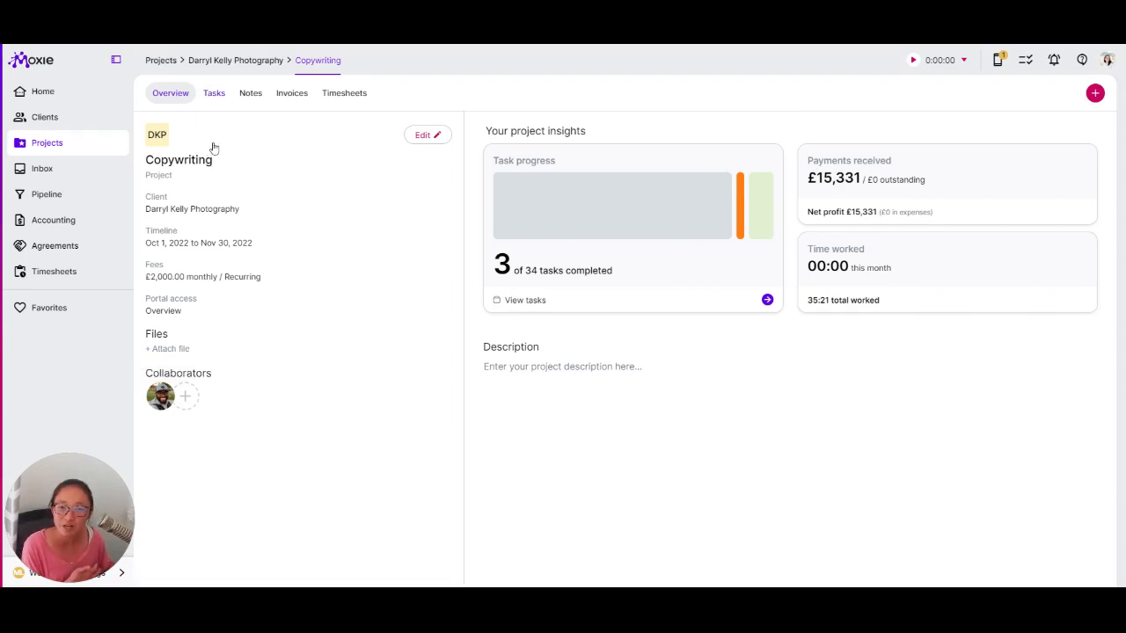
- Open the Copywriting task list, glance at a Blog task's status choices, then switch to Kanban
{"action": "left_click", "coordinate": [215, 93]}
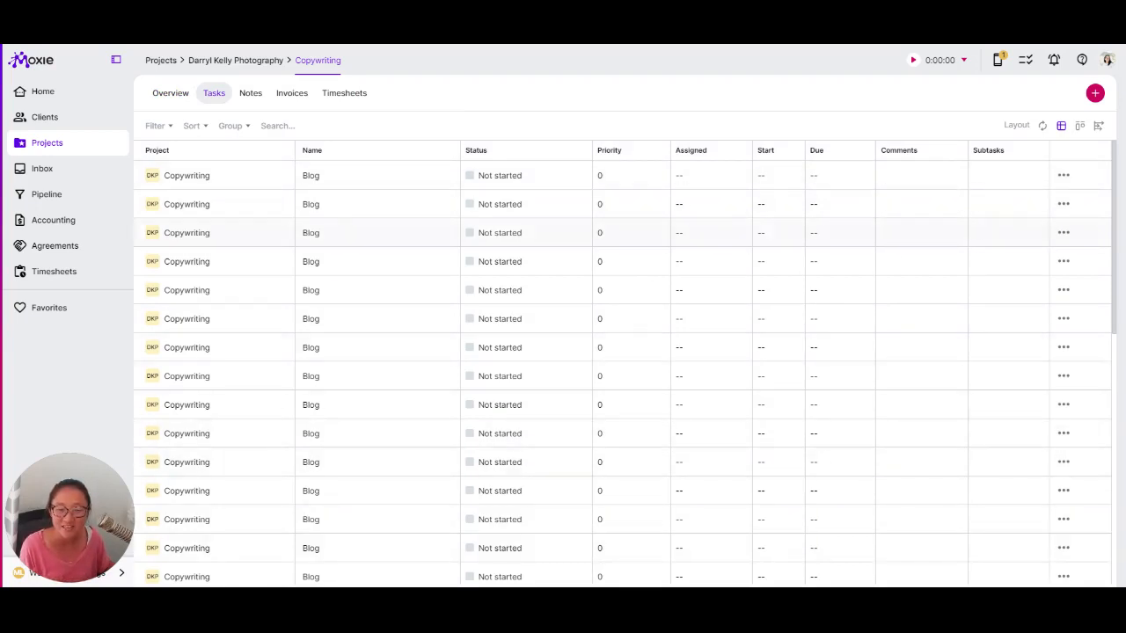
{"action": "left_click", "coordinate": [513, 231]}
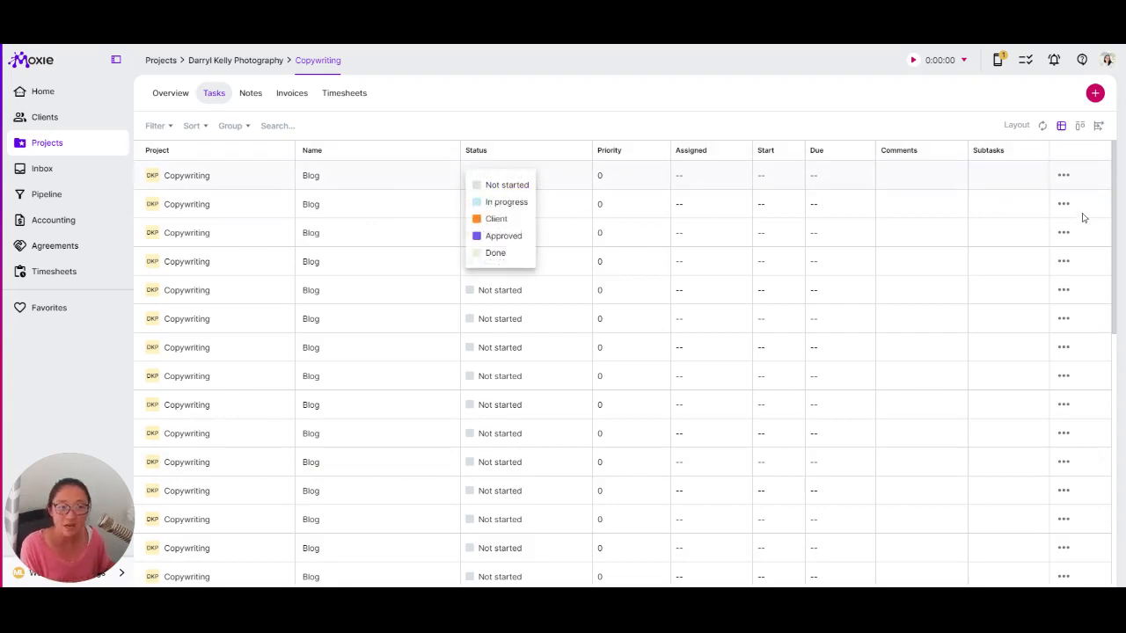
{"action": "left_click", "coordinate": [613, 160]}
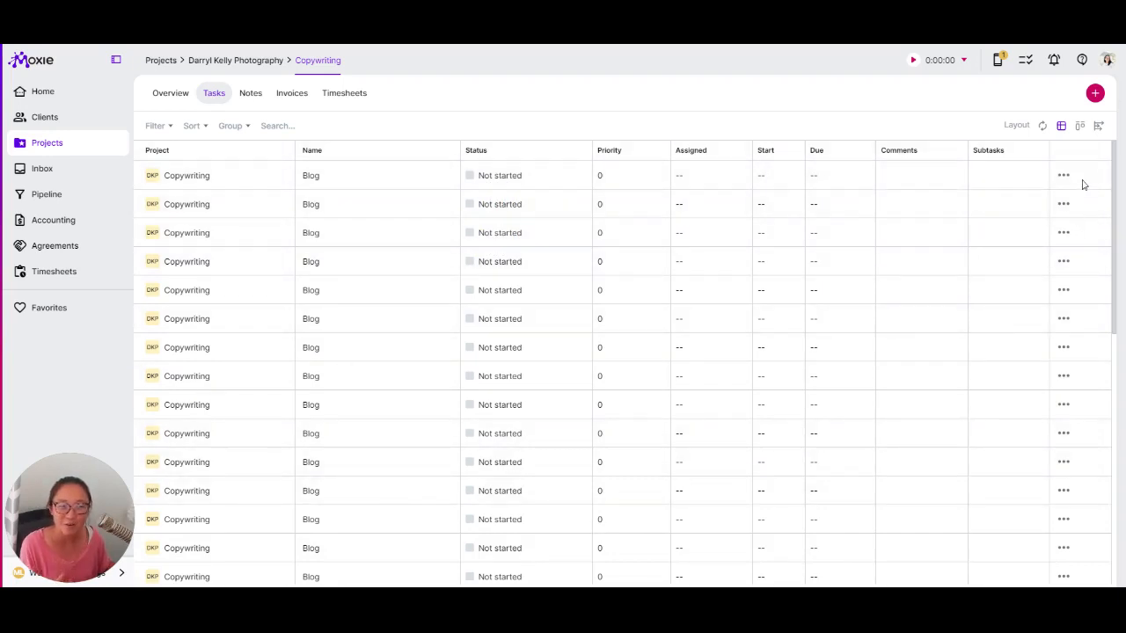
{"action": "left_click", "coordinate": [1080, 126]}
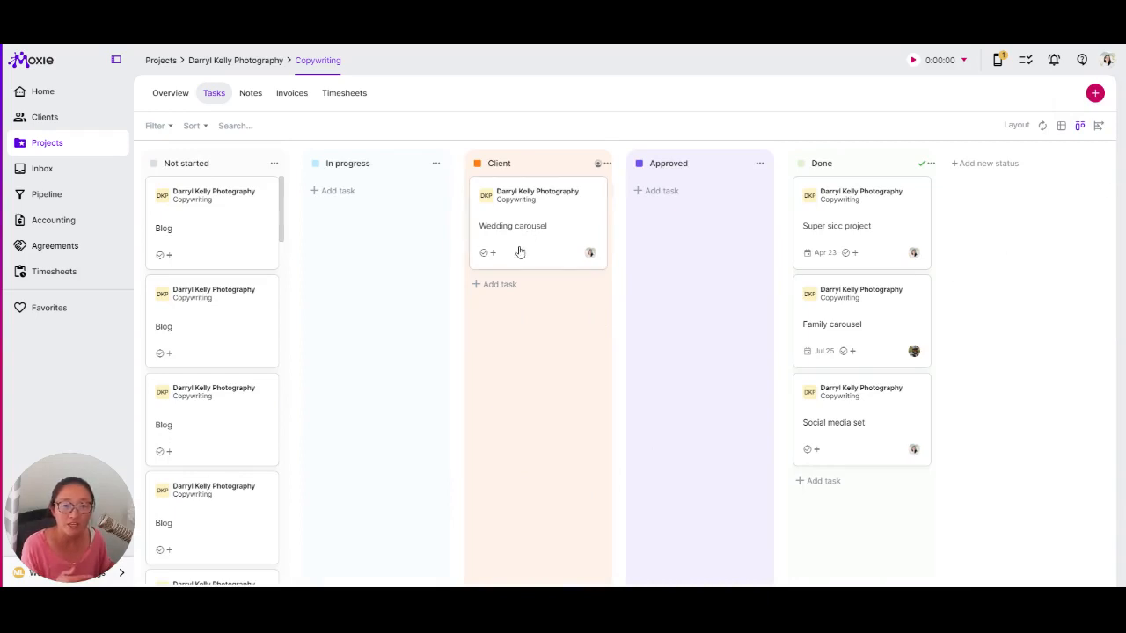
- Try dragging the Wedding carousel card to Approved, then switch to the Gantt timeline layout
{"action": "left_click_drag", "start_coordinate": [592, 272], "coordinate": [636, 277]}
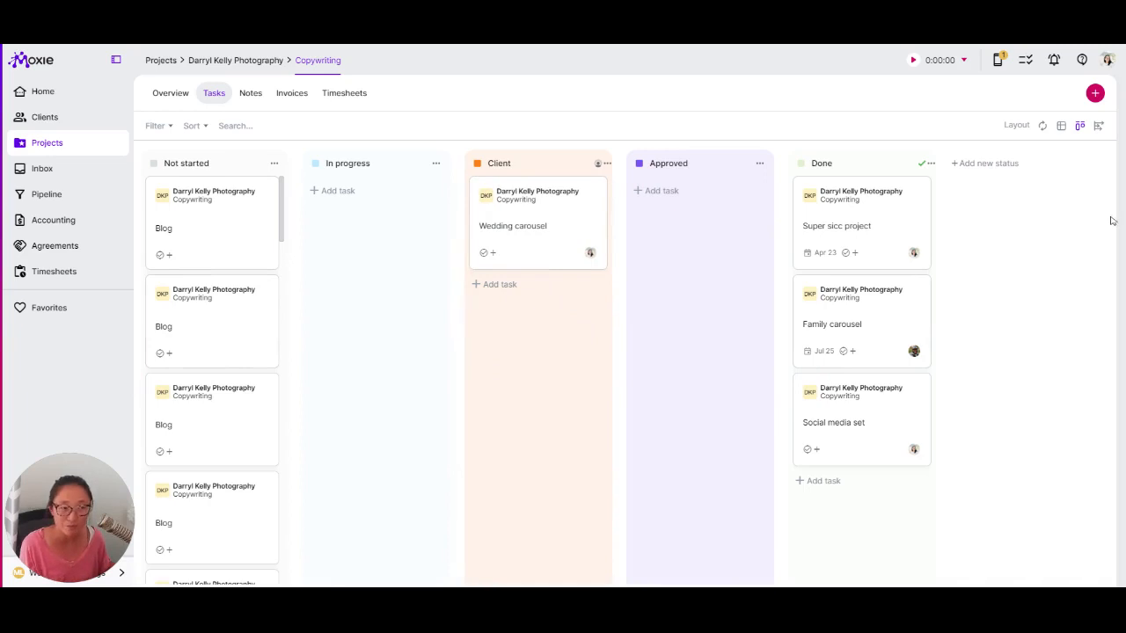
{"action": "left_click", "coordinate": [1099, 126]}
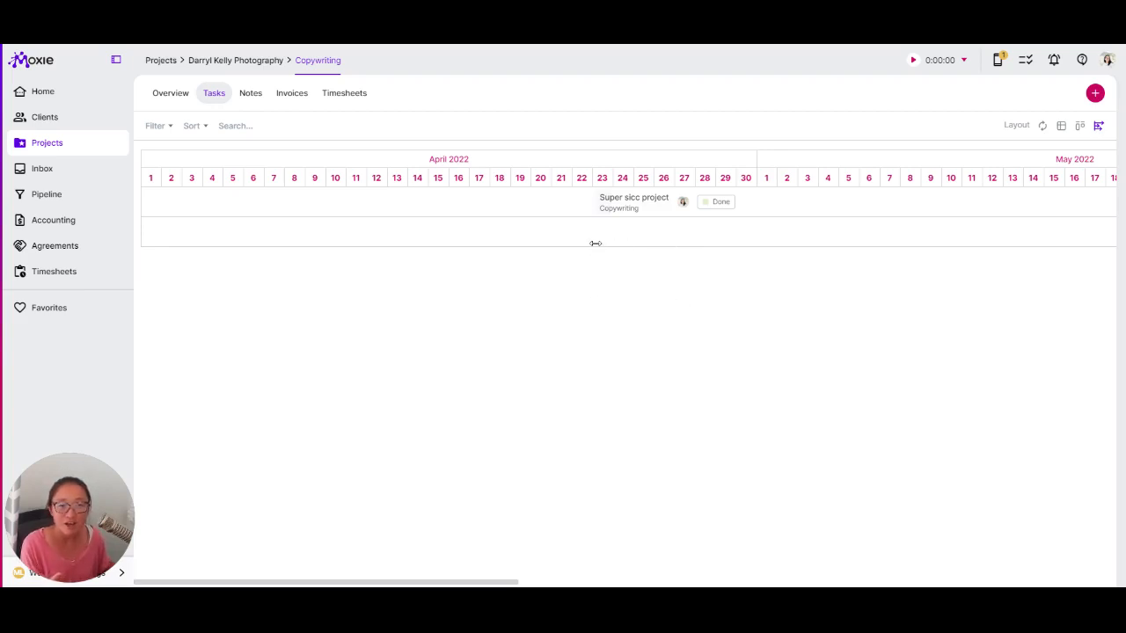
- Nudge the Super sicc project bar earlier, cycle Table, Kanban and Gantt, then show Recurring tasks
{"action": "mouse_move", "coordinate": [595, 243]}
{"action": "left_mouse_down"}
{"action": "mouse_move", "coordinate": [533, 253]}
{"action": "mouse_move", "coordinate": [601, 239]}
{"action": "left_mouse_up"}
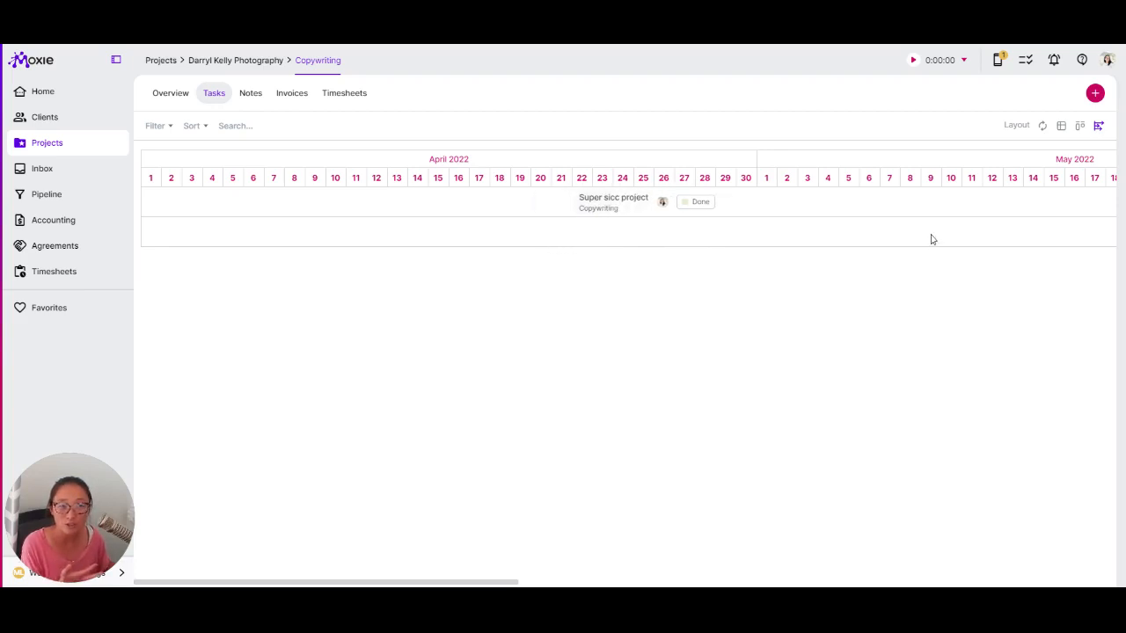
{"action": "left_click", "coordinate": [1061, 125]}
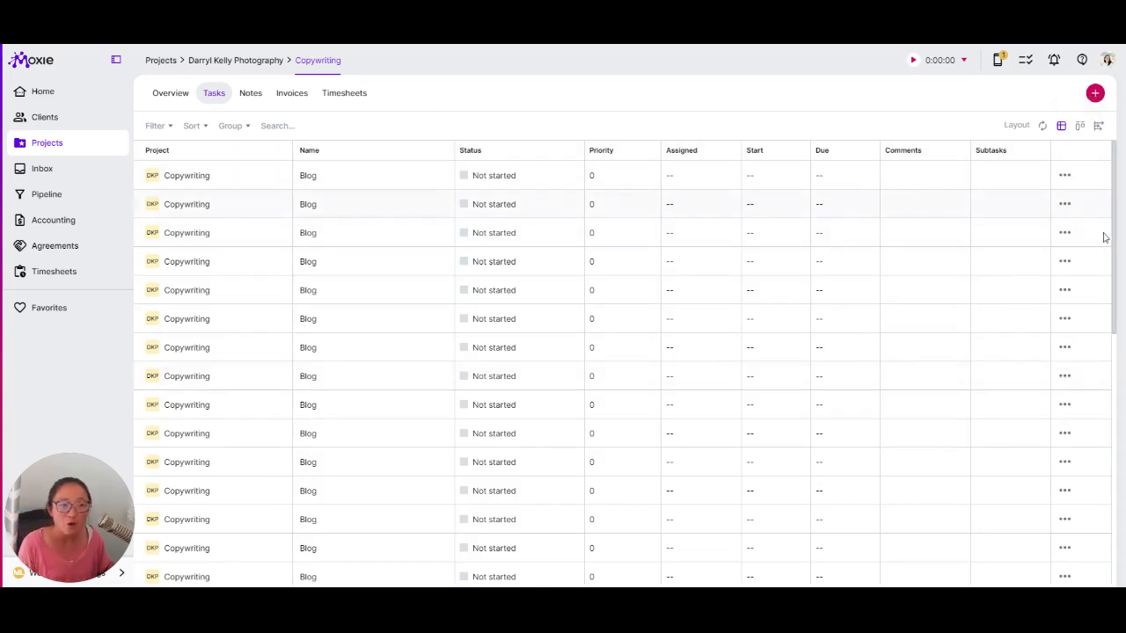
{"action": "left_click", "coordinate": [1080, 126]}
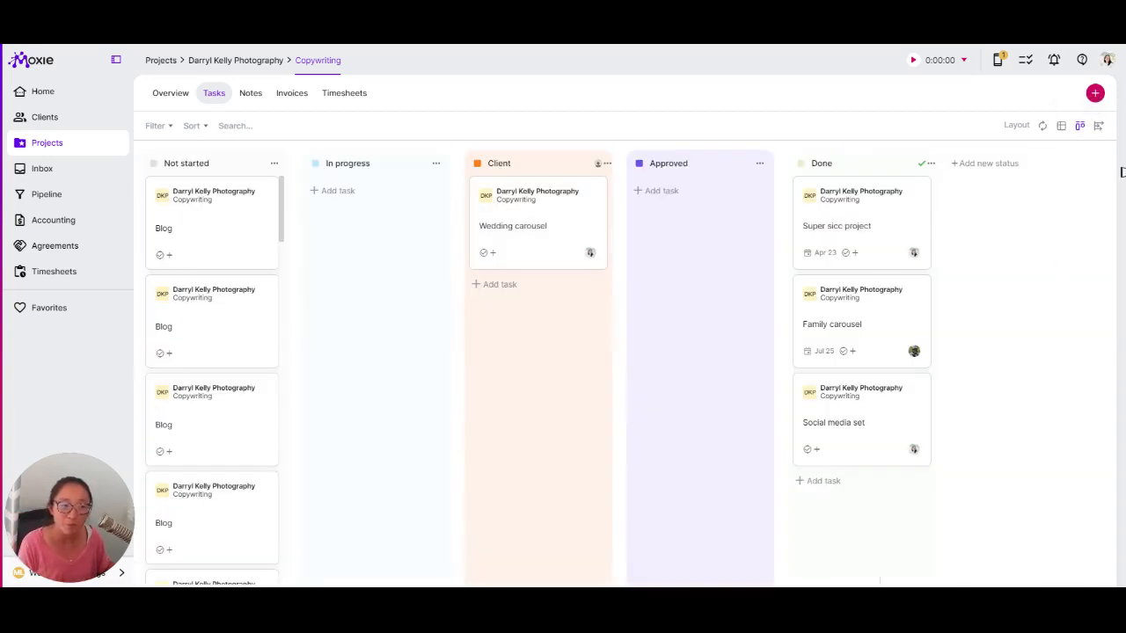
{"action": "left_click", "coordinate": [1097, 125]}
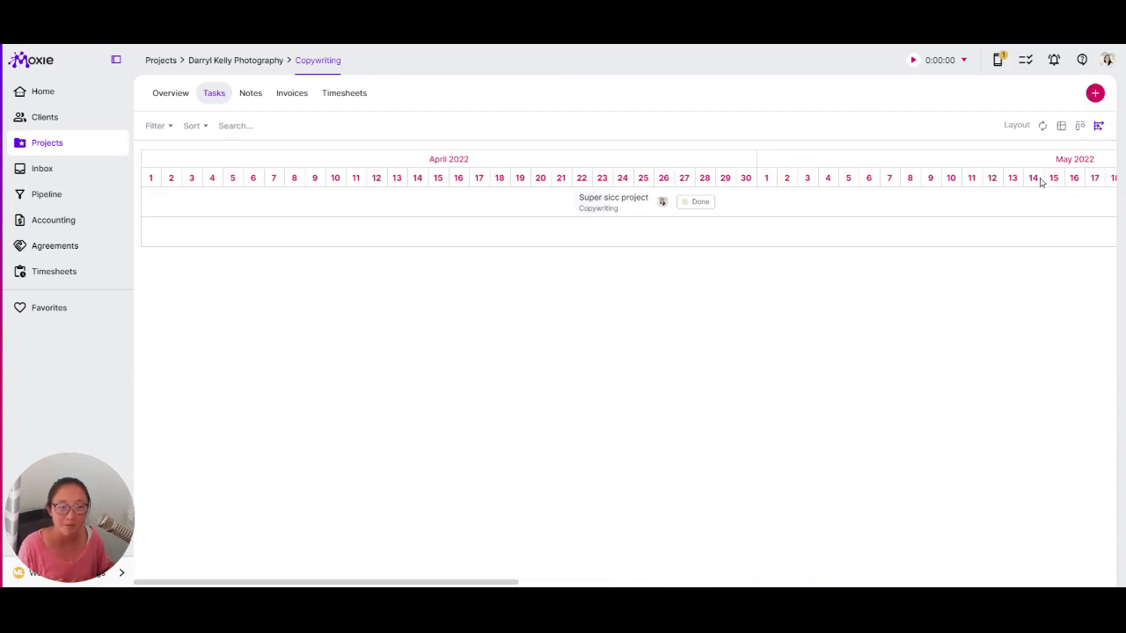
{"action": "left_click", "coordinate": [1042, 126]}
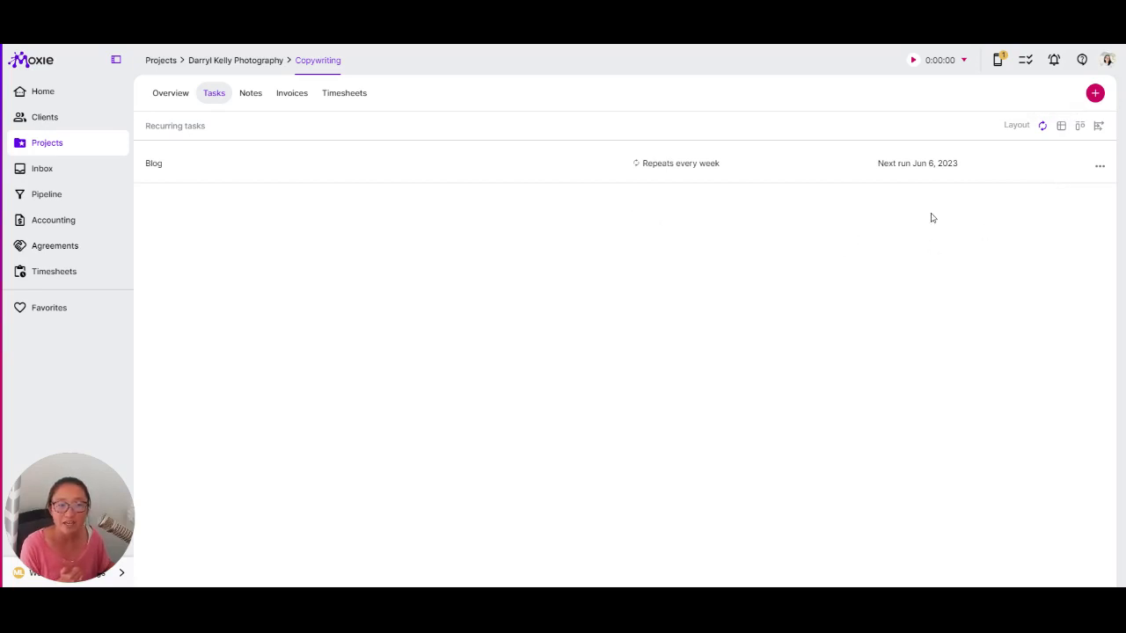
- Open and close the weekly Blog recurring task's settings, then return to the Table layout
{"action": "left_click", "coordinate": [1096, 165]}
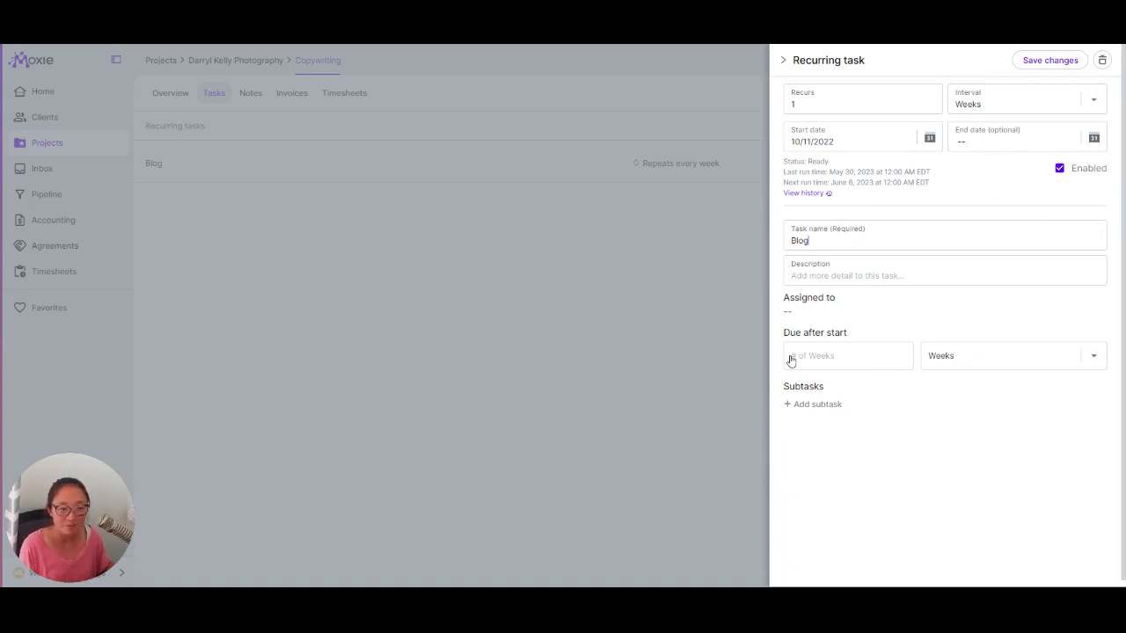
{"action": "key", "text": "Escape"}
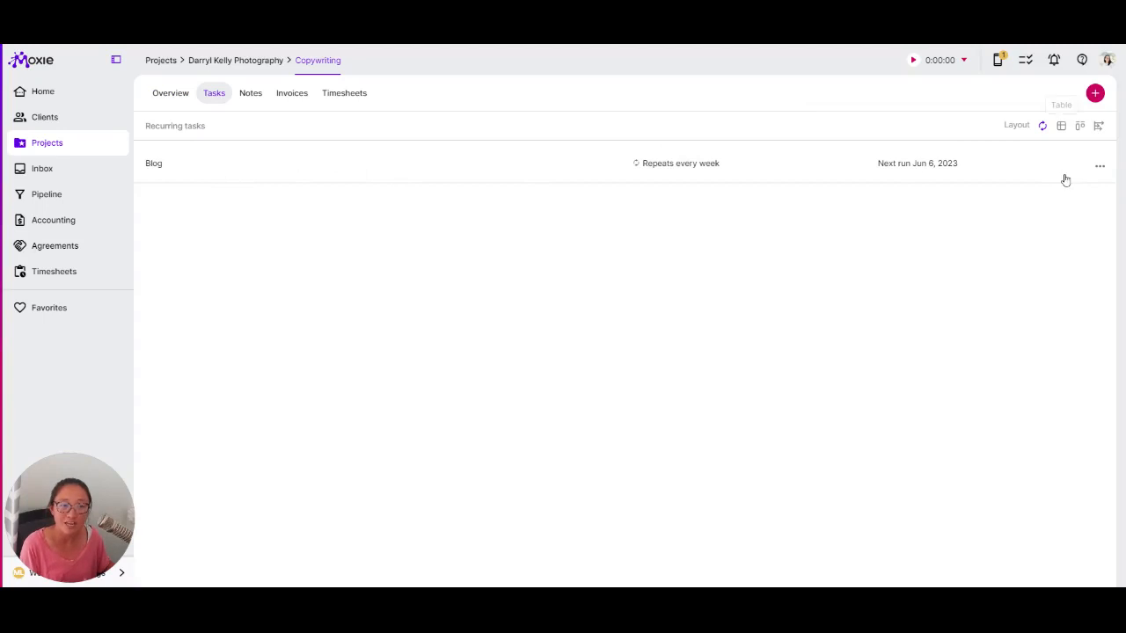
{"action": "left_click", "coordinate": [1061, 126]}
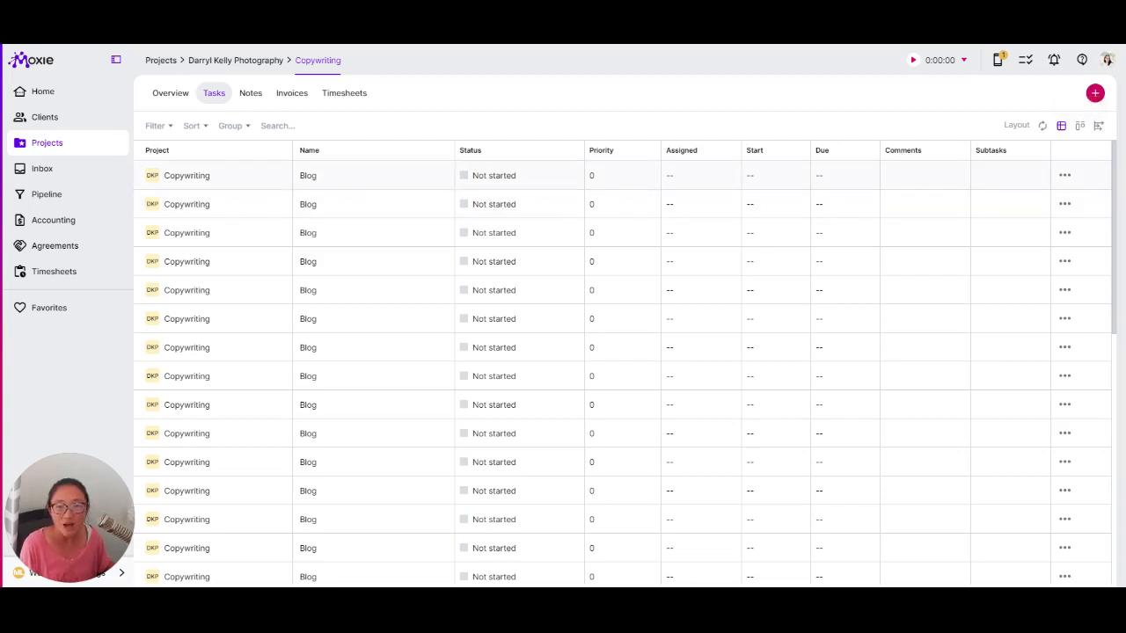
- Try the first Blog task's inline Name and Status cells, then assign it to the client contact
{"action": "left_click", "coordinate": [369, 176]}
{"action": "left_click", "coordinate": [492, 225]}
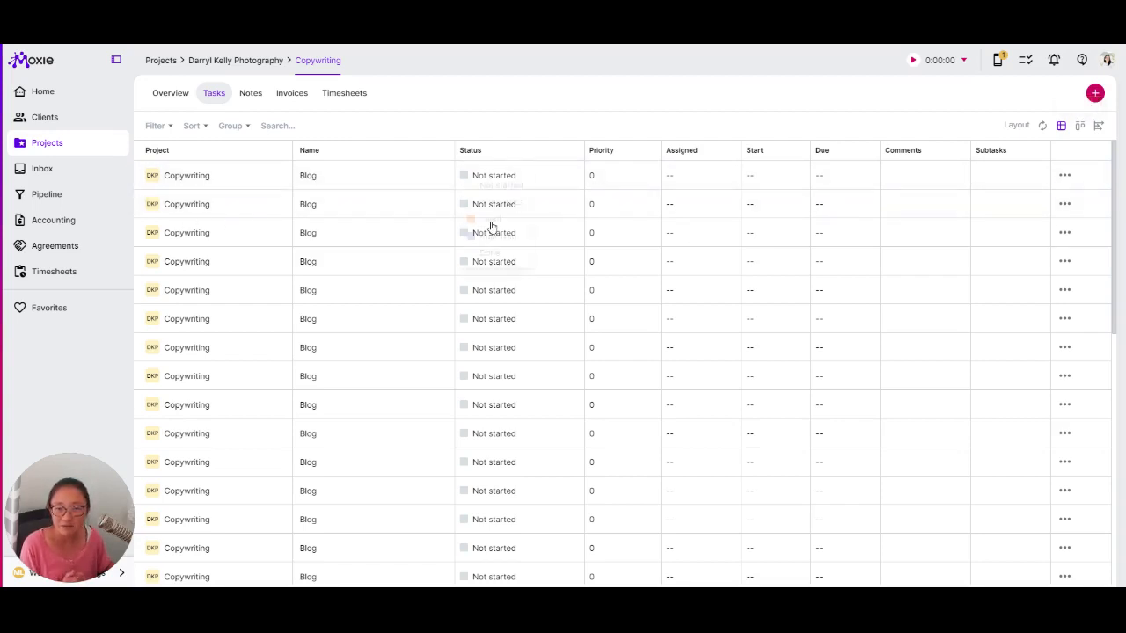
{"action": "left_click", "coordinate": [495, 288]}
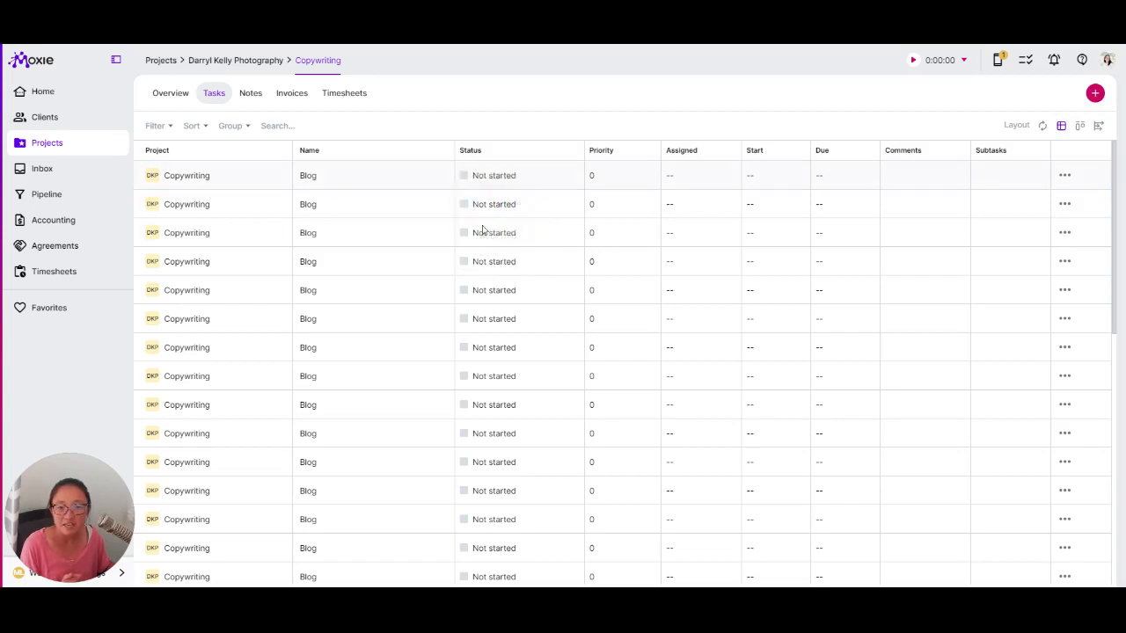
{"action": "left_click", "coordinate": [673, 230]}
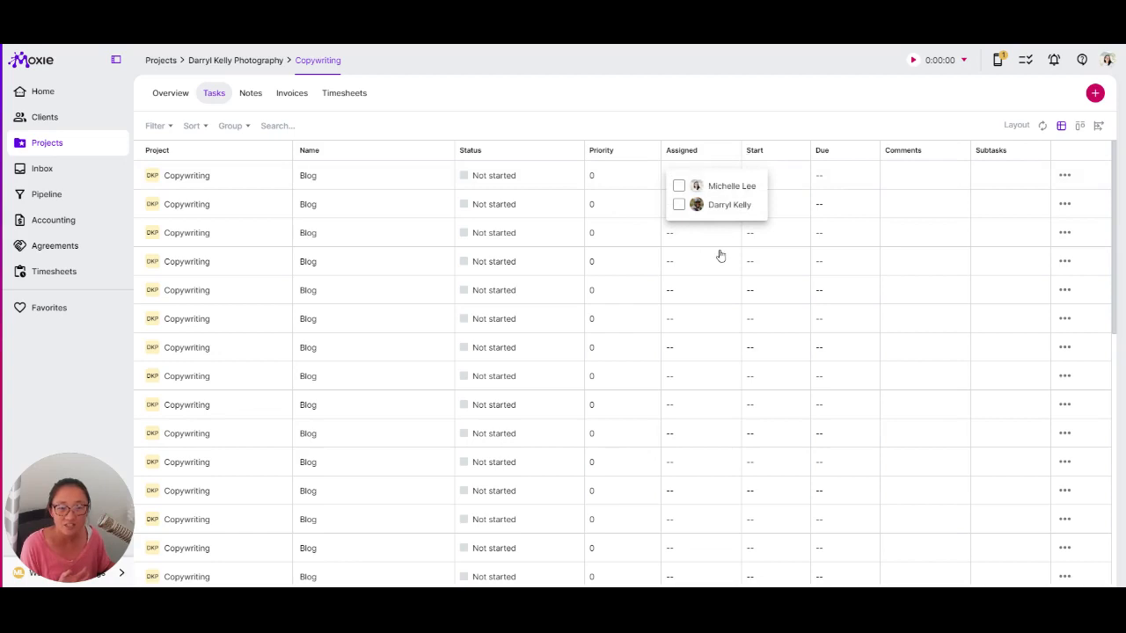
{"action": "left_click", "coordinate": [678, 204]}
{"action": "left_click", "coordinate": [751, 179]}
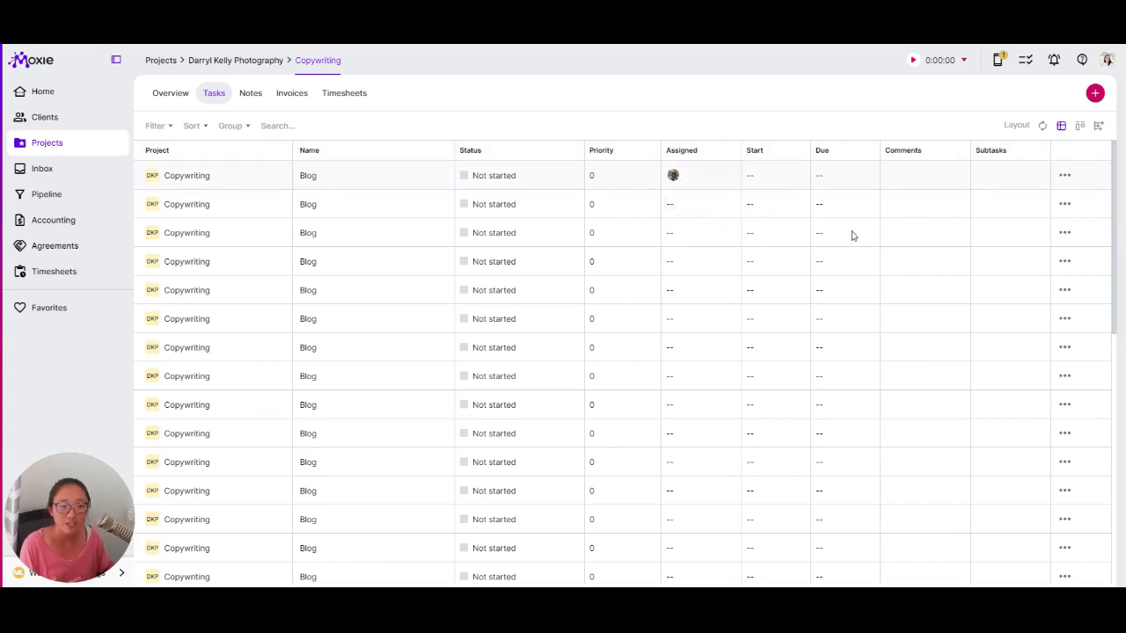
- Peek at the first Blog task's comment box, then open its full task details
{"action": "left_click", "coordinate": [907, 222]}
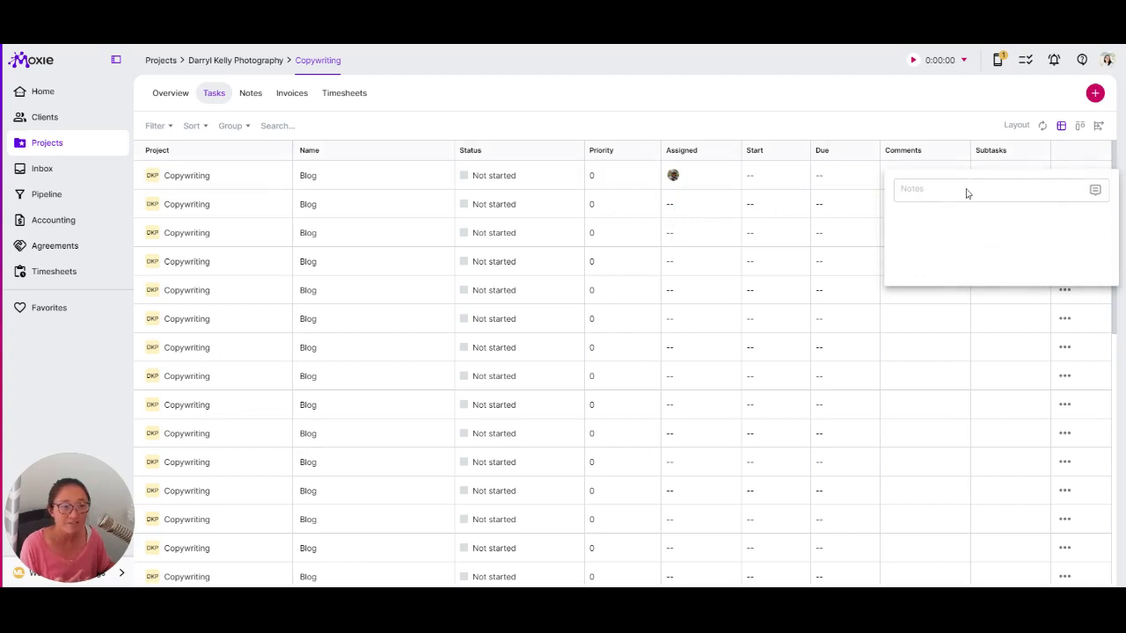
{"action": "key", "text": "Escape"}
{"action": "left_click", "coordinate": [1065, 175]}
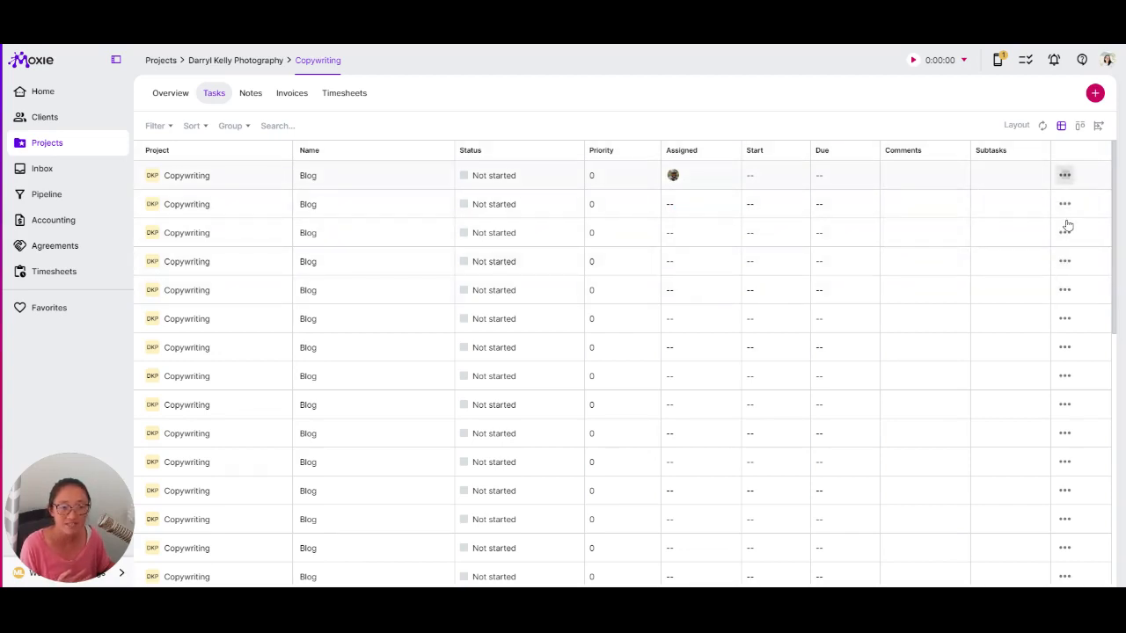
{"action": "left_click", "coordinate": [1075, 246]}
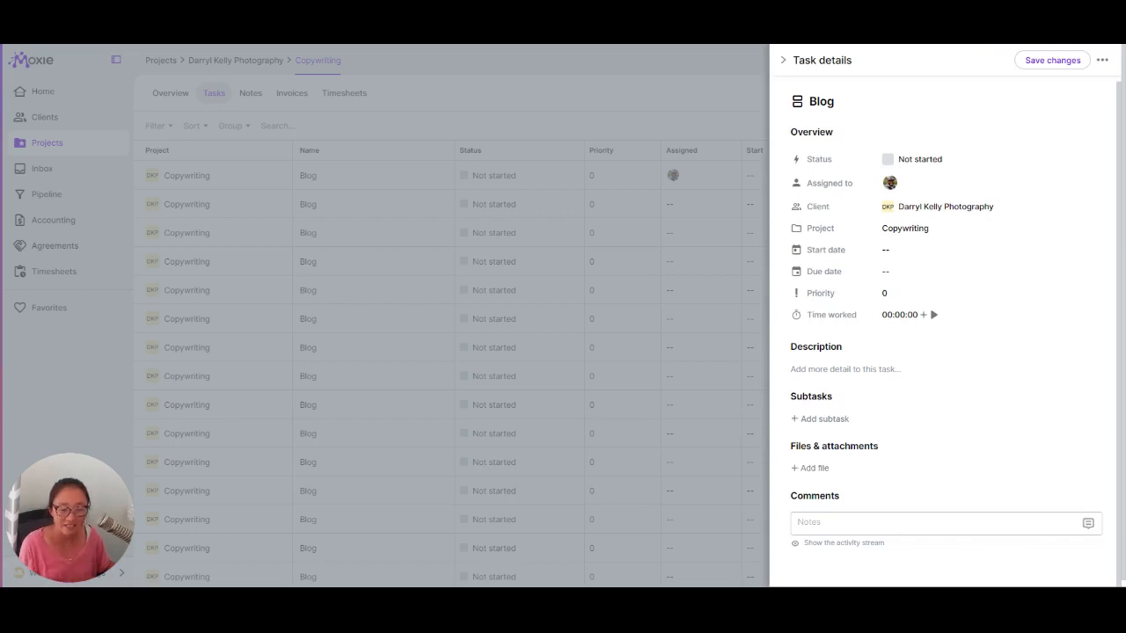
- Write a comment on the Blog task mentioning the client contact via @, and post it
{"action": "left_click", "coordinate": [809, 523]}
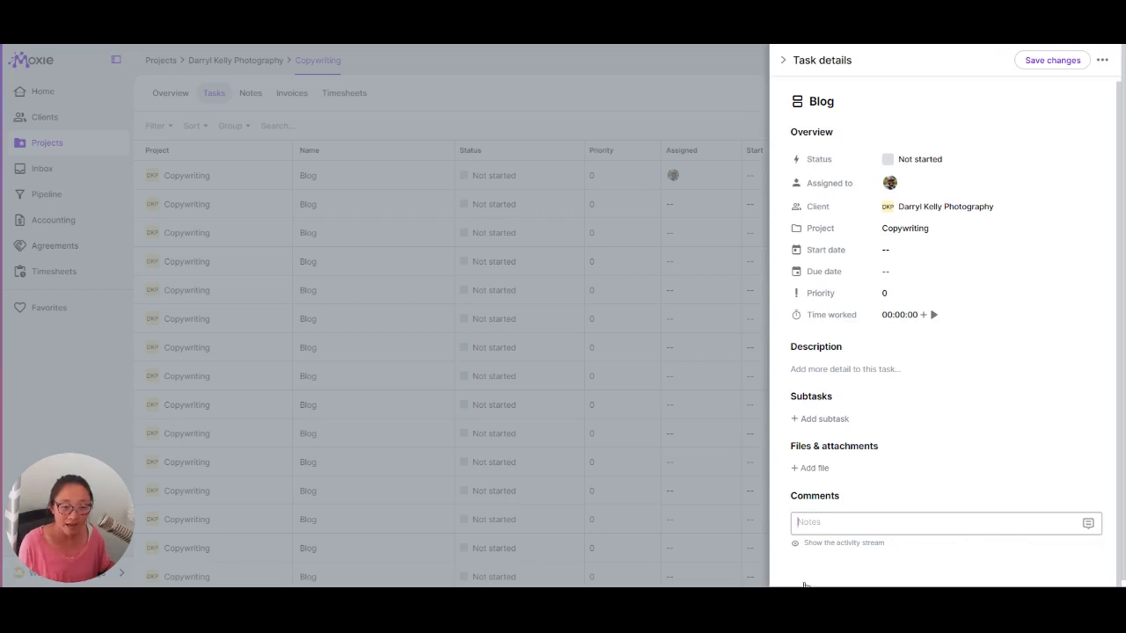
{"action": "type", "text": "@d"}
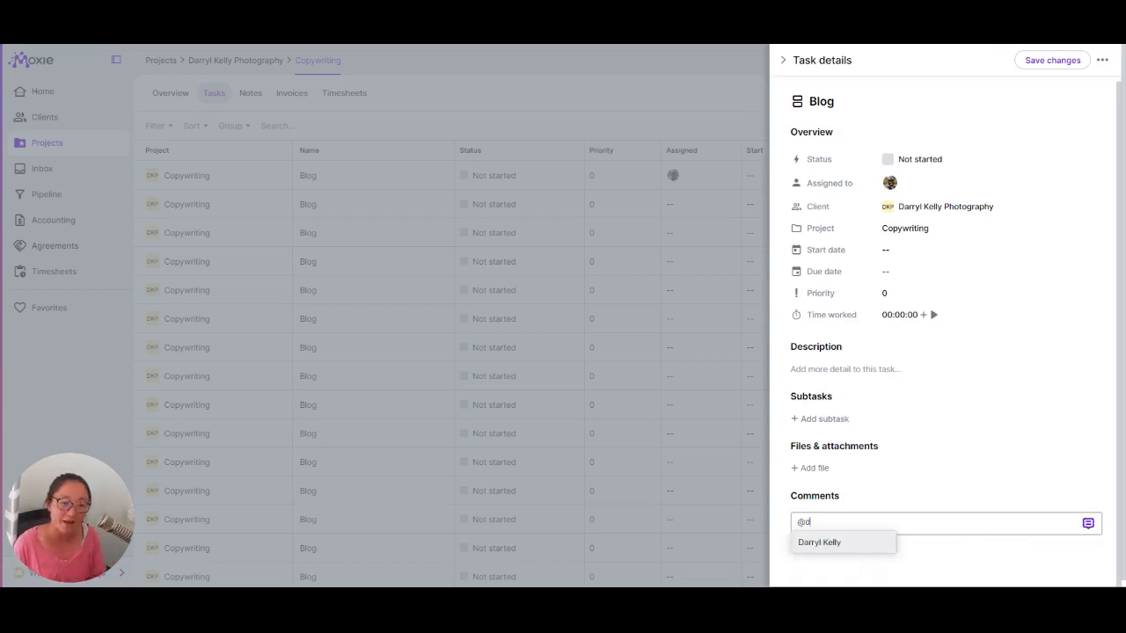
{"action": "key", "text": "Return"}
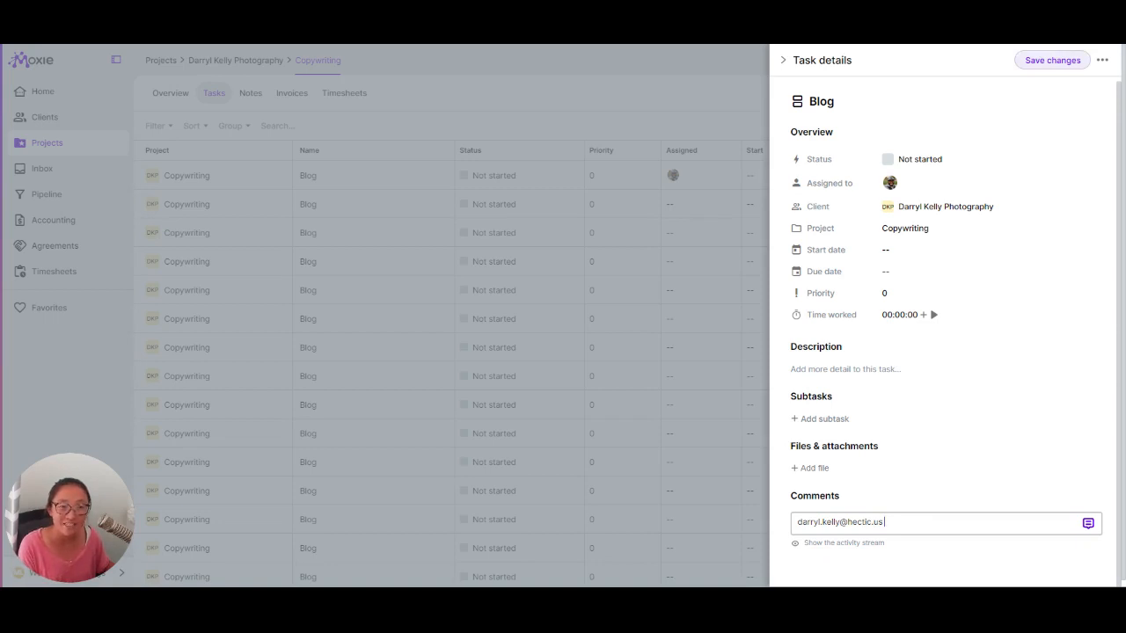
{"action": "left_click", "coordinate": [1052, 60]}
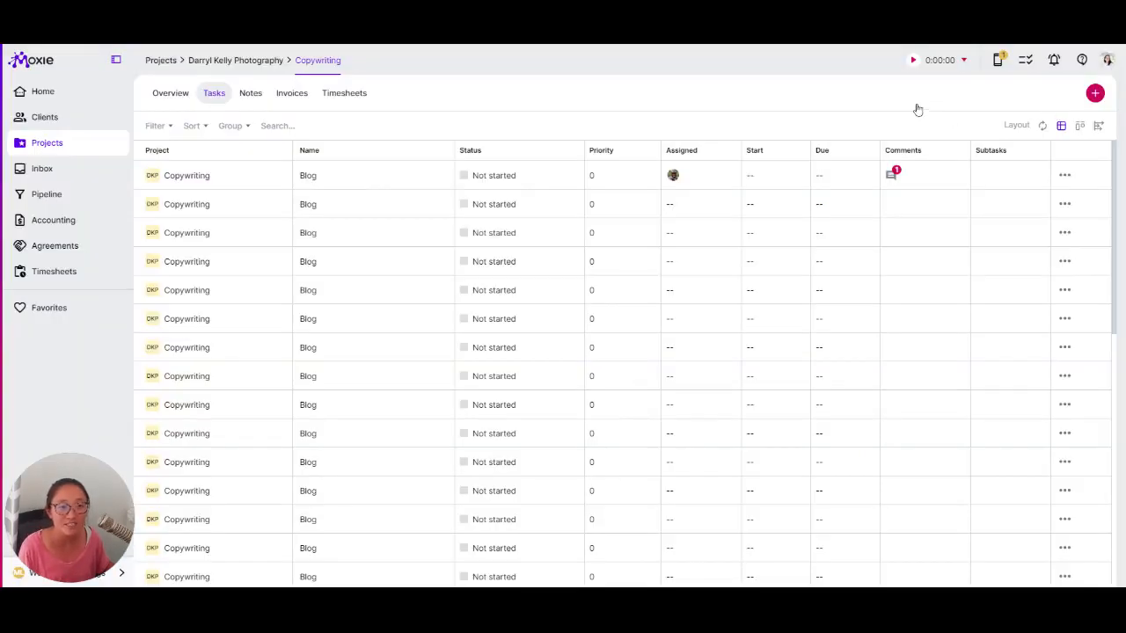
- Start the timer with client *Unlimited Clients and project Copywriting, leaving the task empty
{"action": "left_click", "coordinate": [913, 60]}
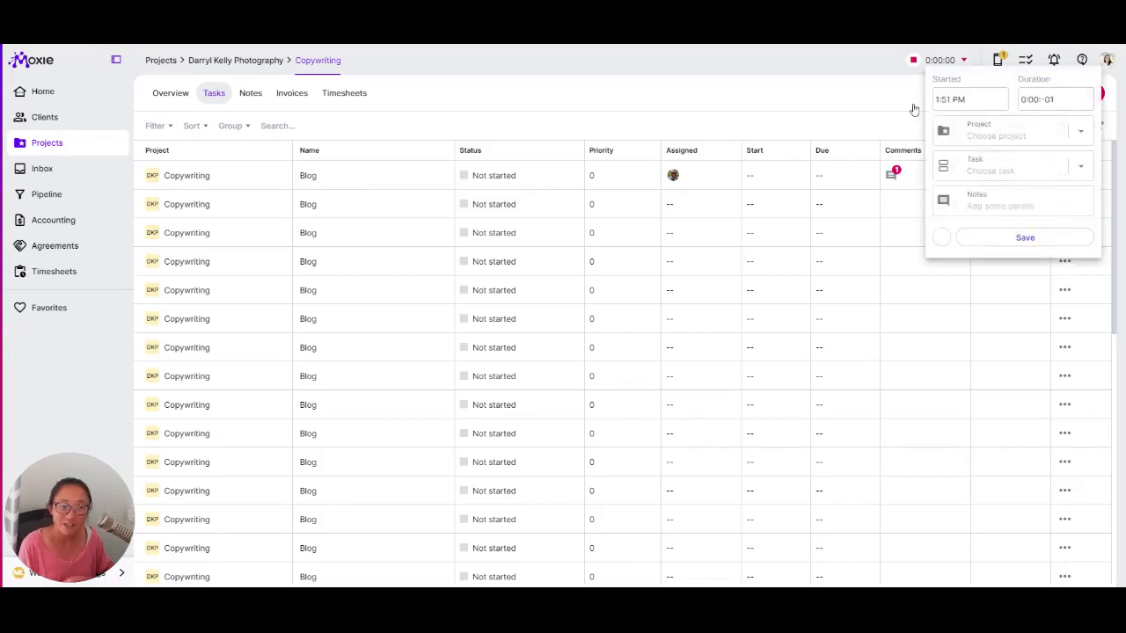
{"action": "left_click", "coordinate": [1013, 134]}
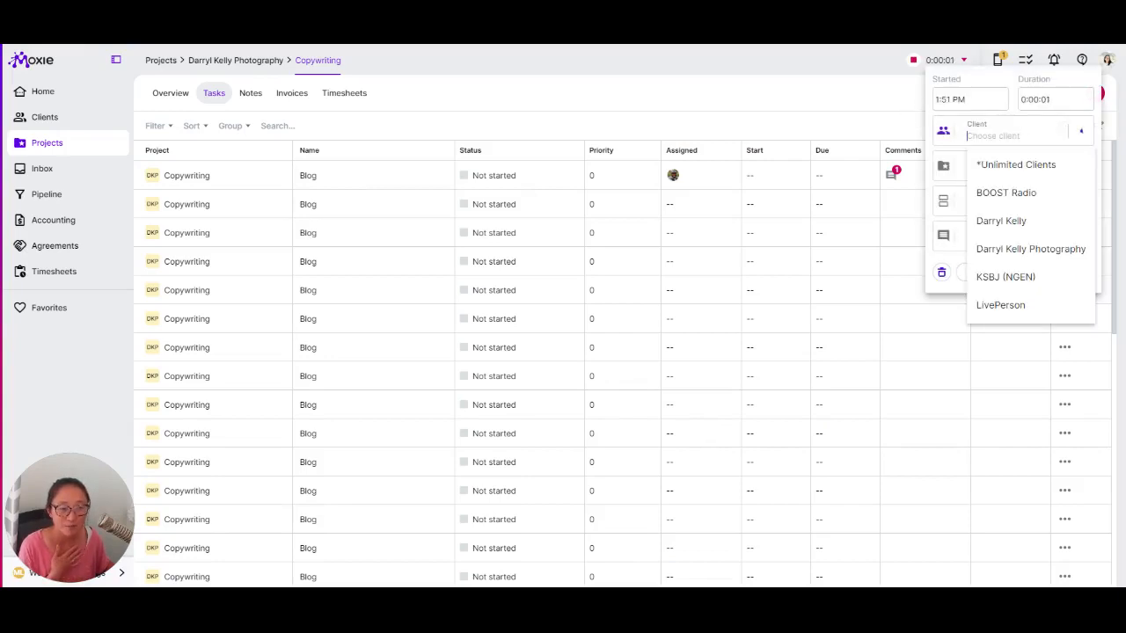
{"action": "left_click", "coordinate": [991, 165]}
{"action": "left_click", "coordinate": [990, 169]}
{"action": "left_click", "coordinate": [991, 200]}
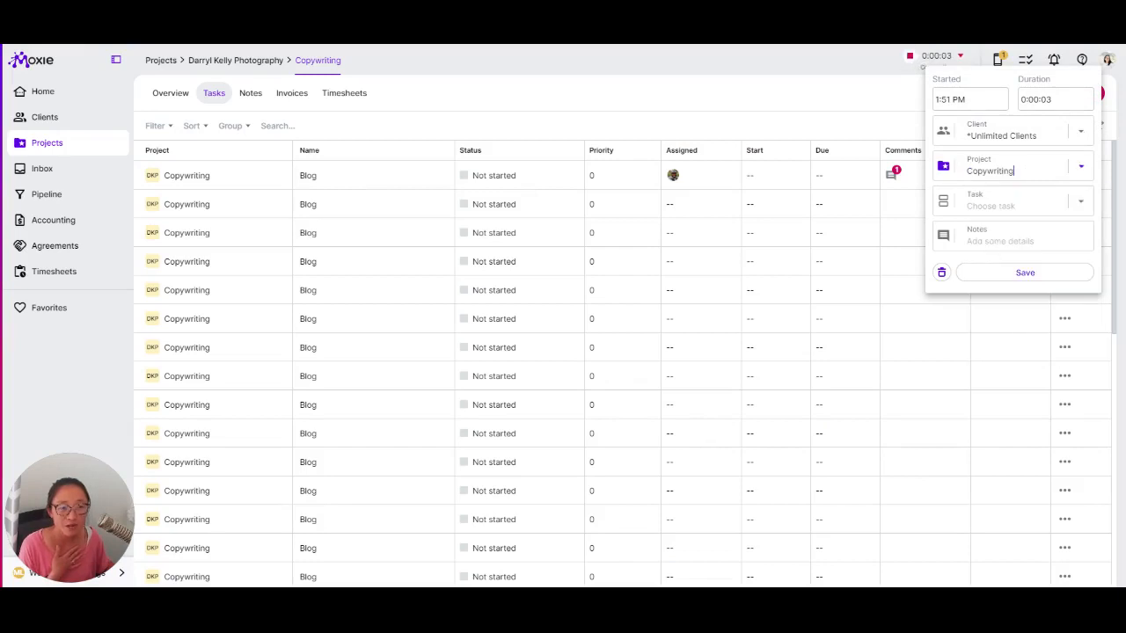
{"action": "left_click", "coordinate": [994, 204]}
{"action": "left_click", "coordinate": [989, 114]}
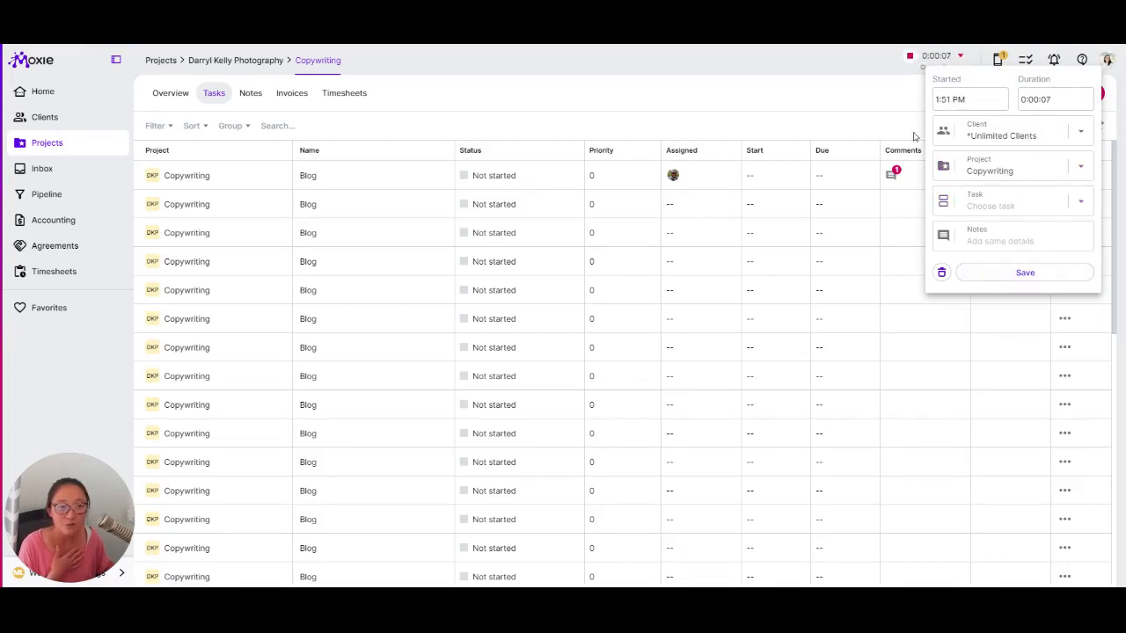
{"action": "left_click", "coordinate": [861, 150]}
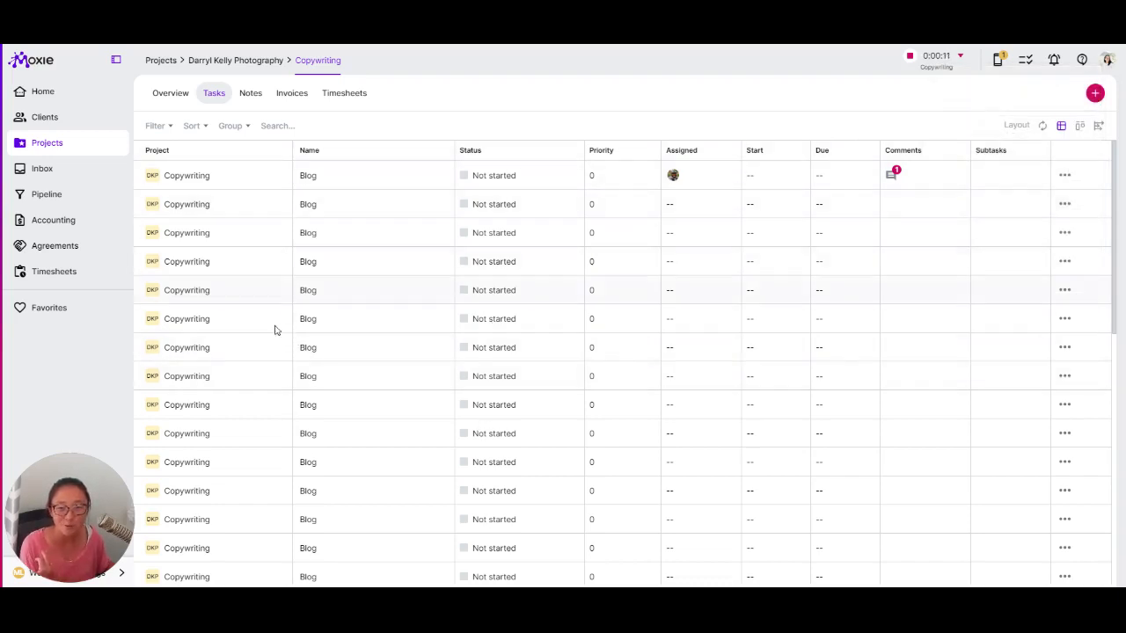
- Browse the Copywriting project's Notes, Invoices and Timesheets, then return to its Overview
{"action": "left_click", "coordinate": [251, 92]}
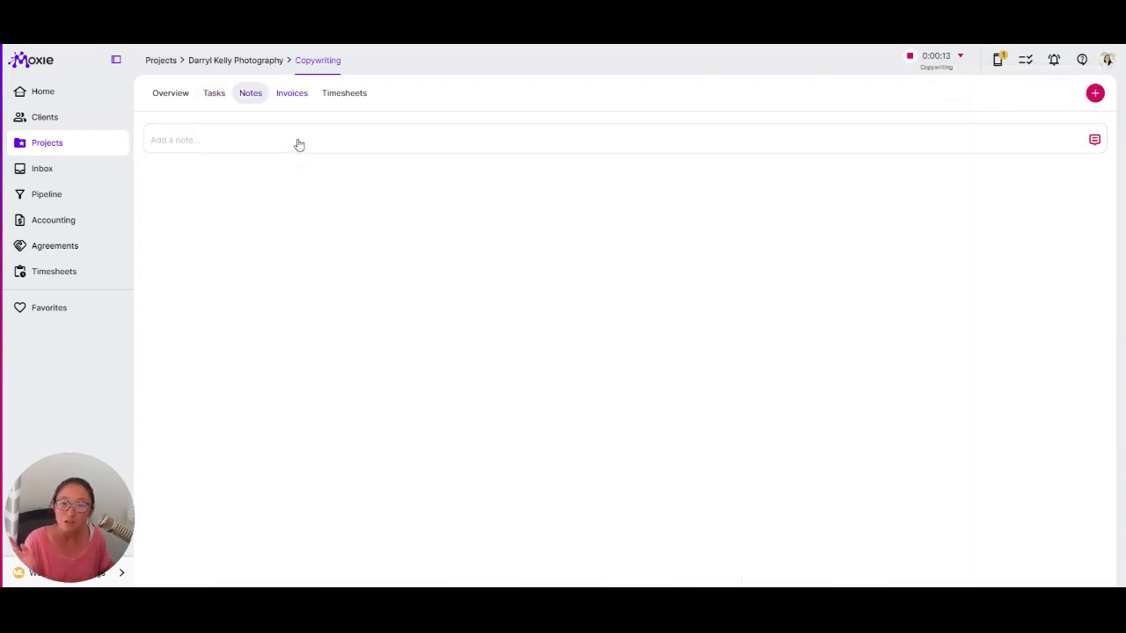
{"action": "left_click", "coordinate": [296, 94]}
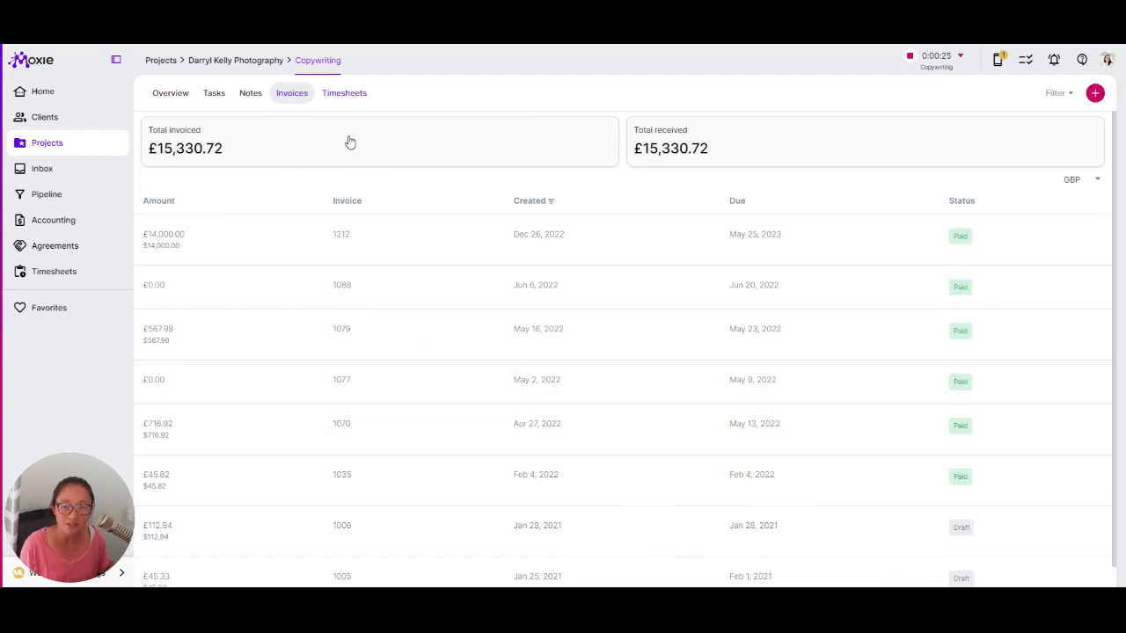
{"action": "left_click", "coordinate": [345, 93]}
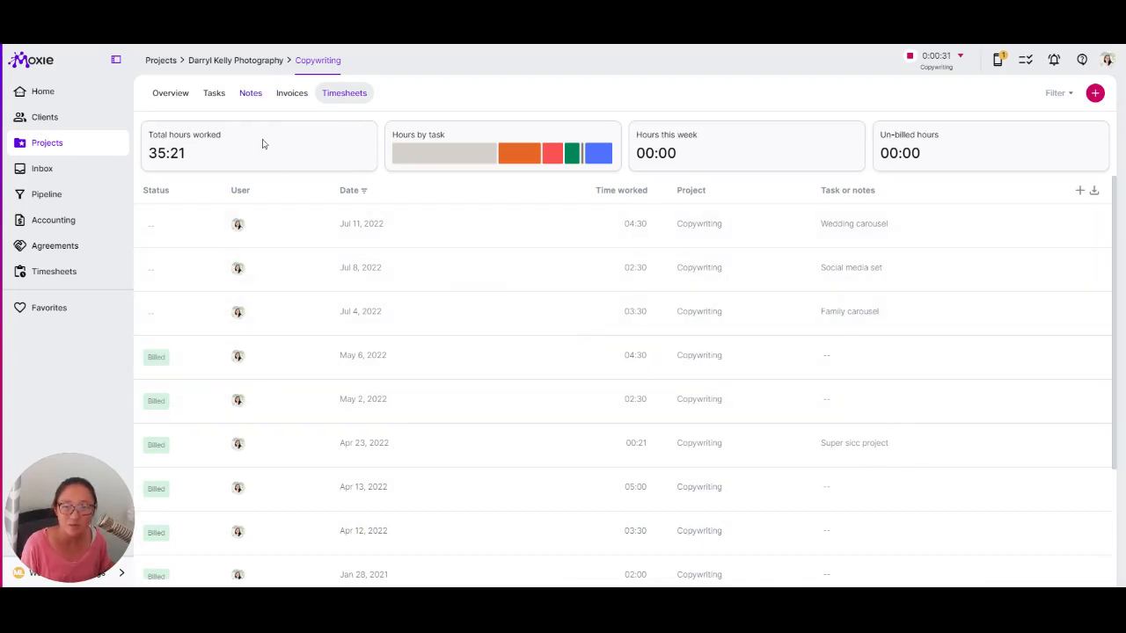
{"action": "left_click", "coordinate": [171, 93]}
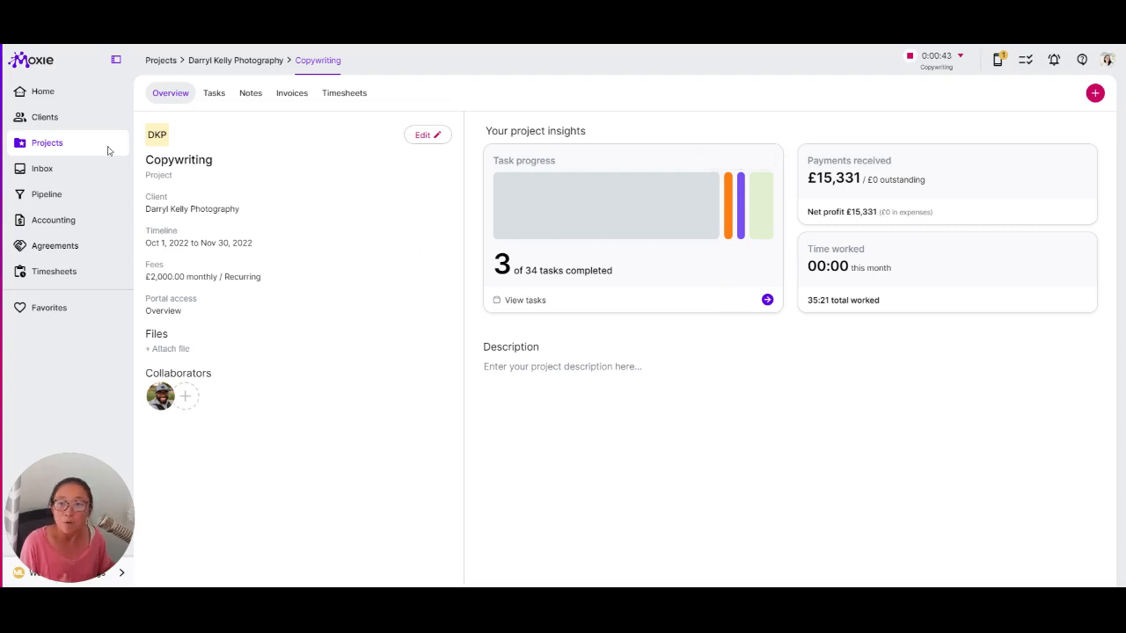
- Show the all-projects task list, then the Overview of all 19 project cards
{"action": "left_click", "coordinate": [51, 143]}
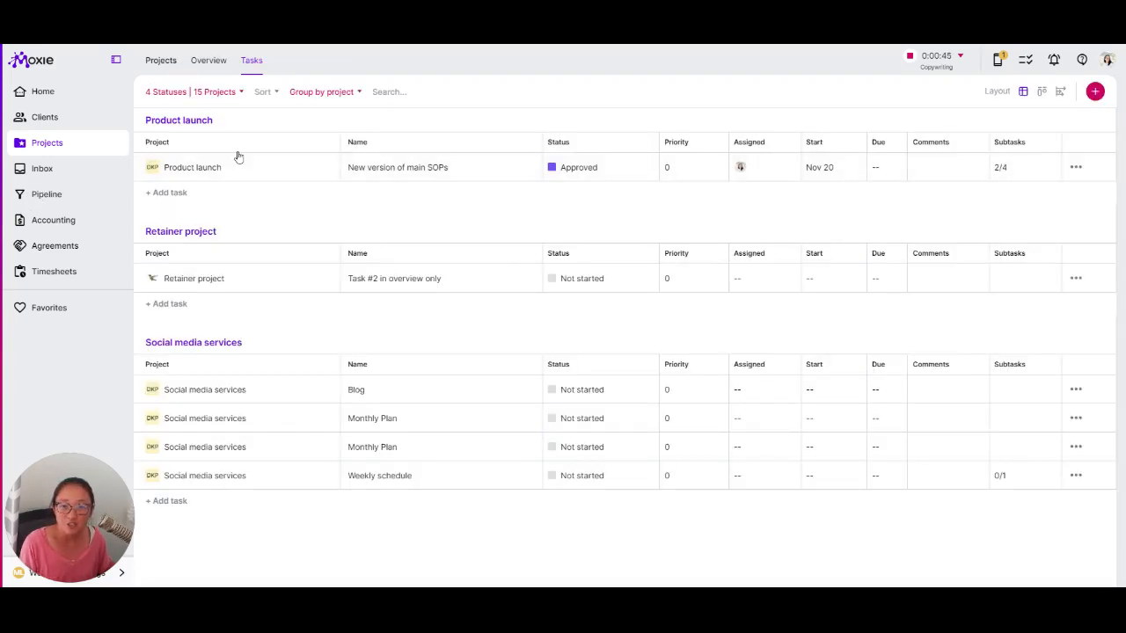
{"action": "left_click", "coordinate": [209, 60]}
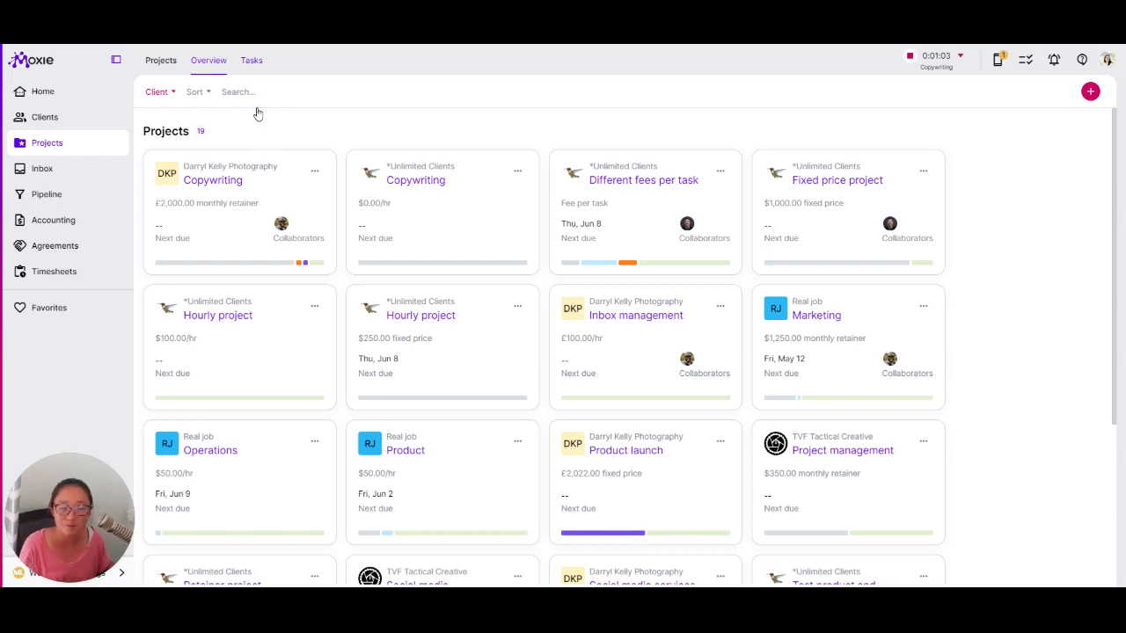
- Check the Product launch task's 2/4 subtasks in all-projects Tasks, then return Home
{"action": "left_click", "coordinate": [251, 59]}
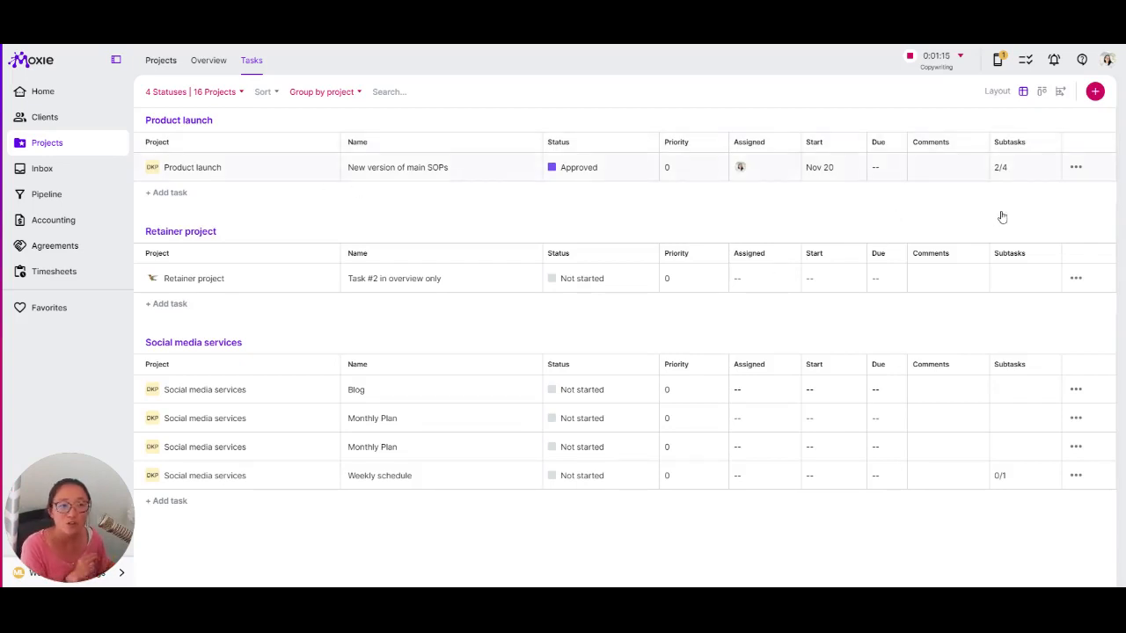
{"action": "left_click", "coordinate": [1001, 168]}
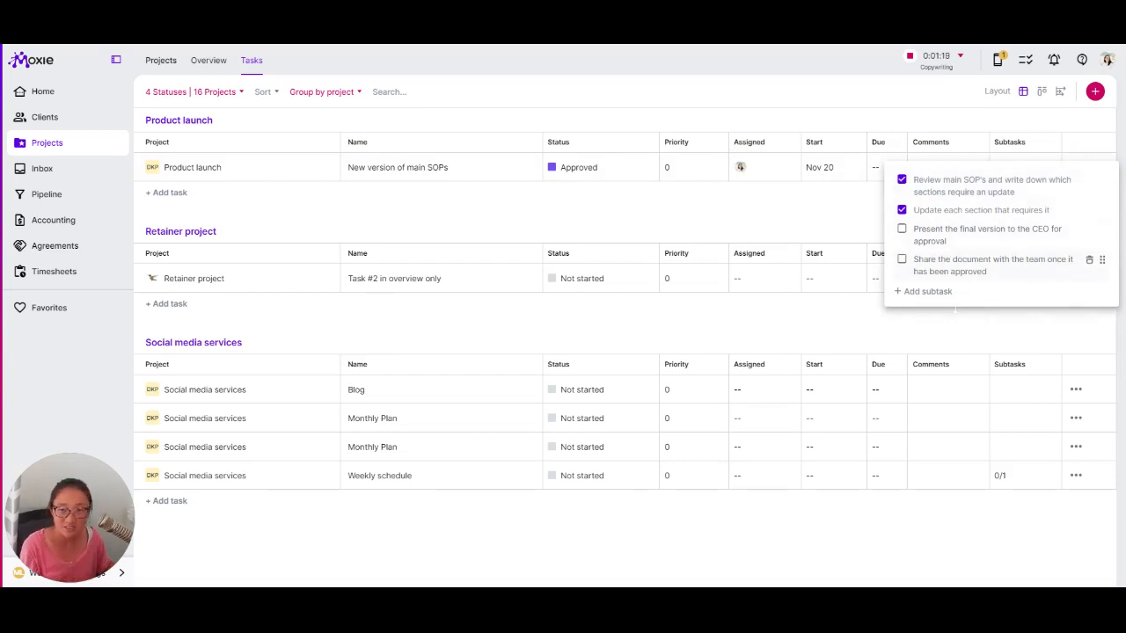
{"action": "left_click", "coordinate": [222, 120]}
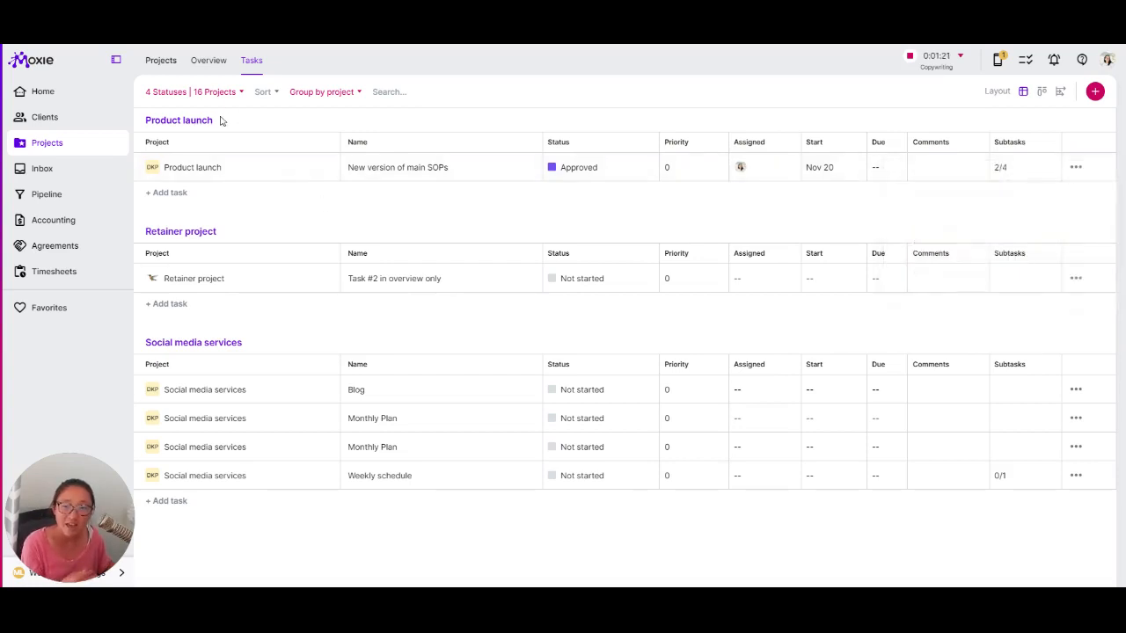
{"action": "left_click", "coordinate": [44, 93]}
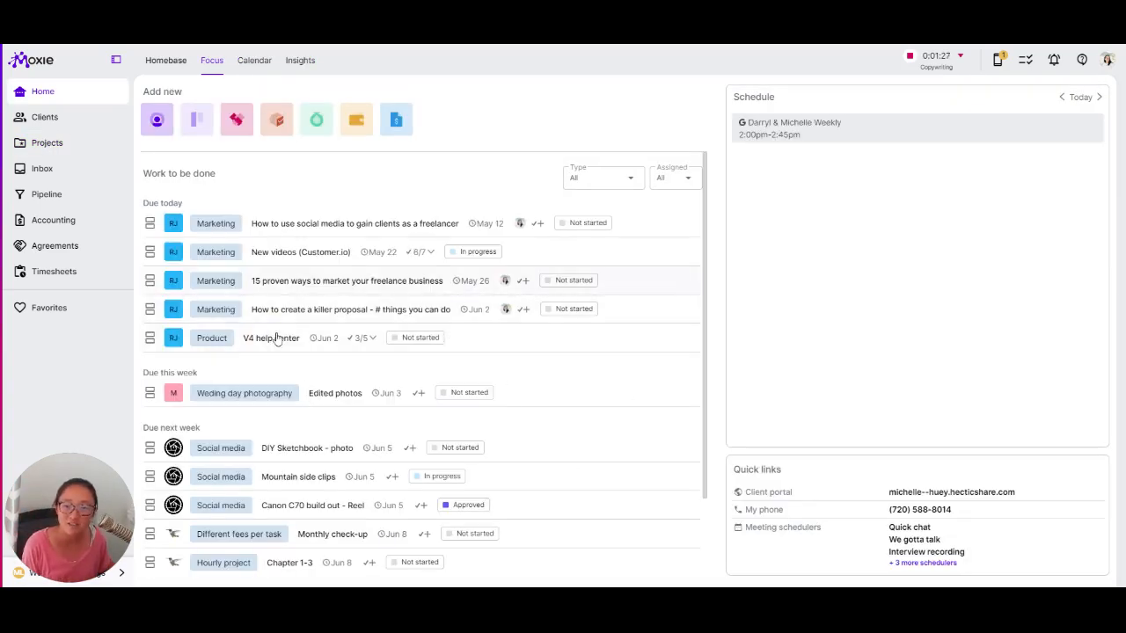
{"action": "left_click", "coordinate": [254, 60]}
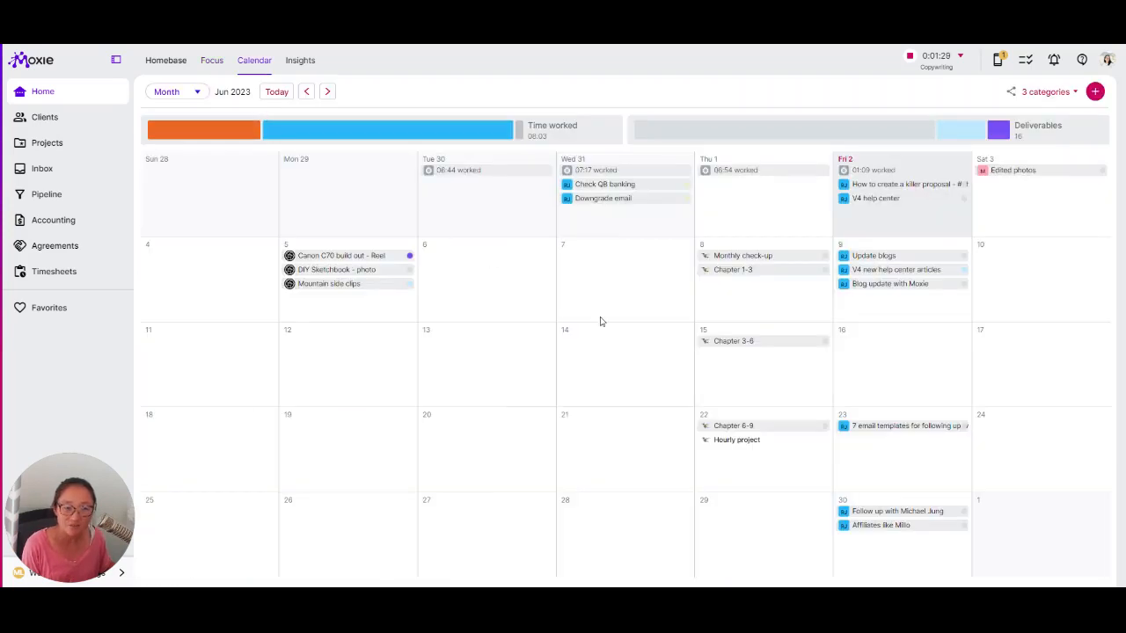
{"action": "left_click", "coordinate": [1047, 92]}
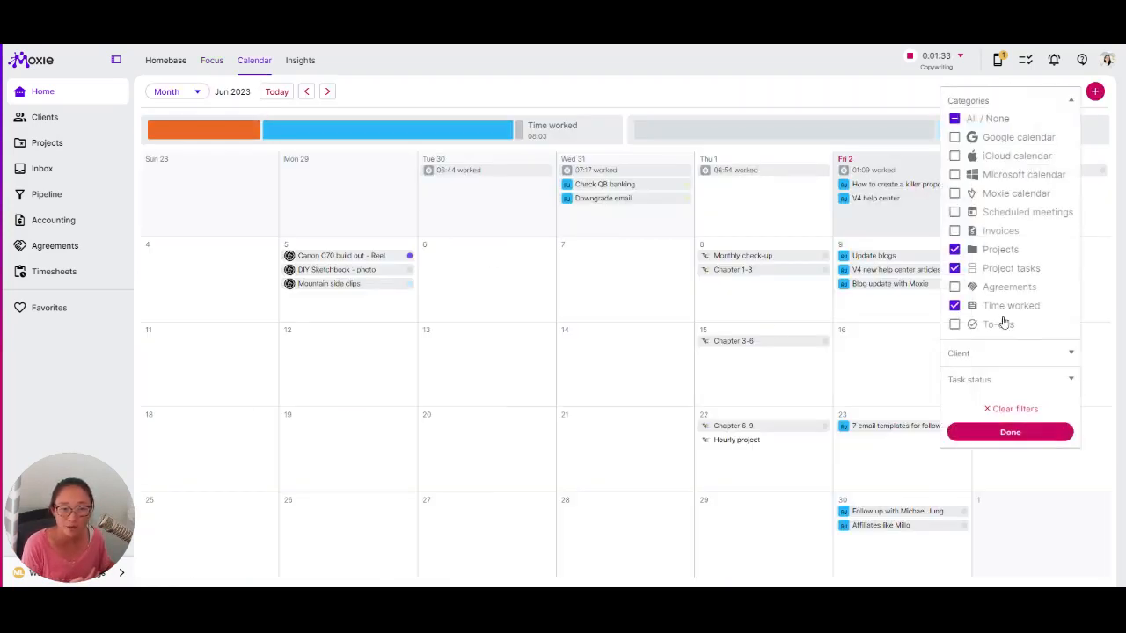
{"action": "left_click", "coordinate": [692, 145]}
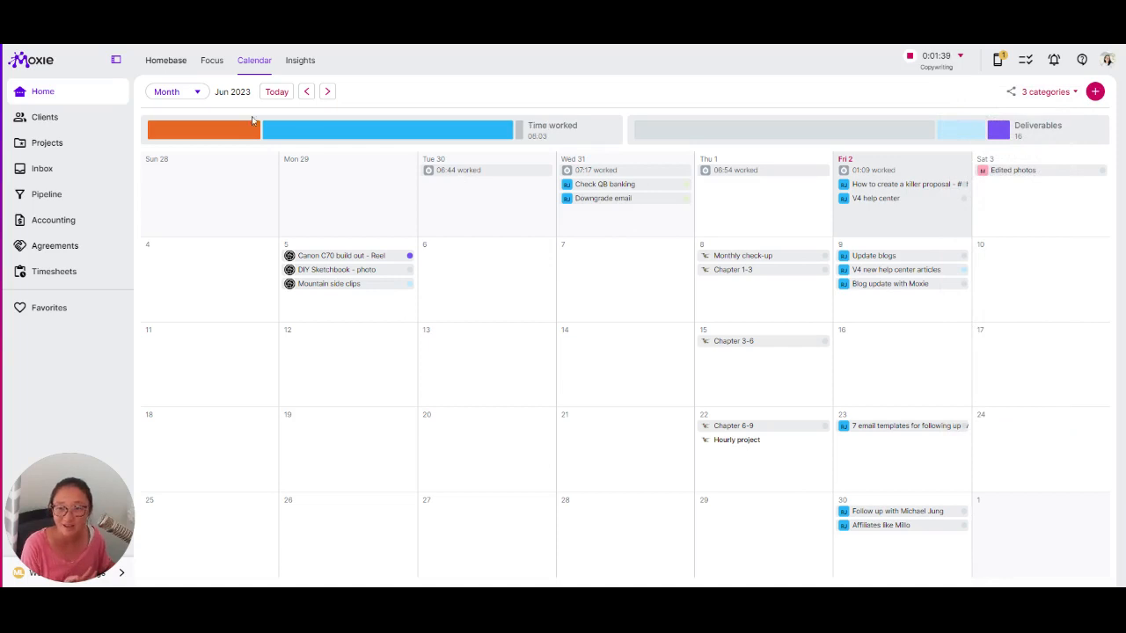
{"action": "left_click", "coordinate": [212, 61]}
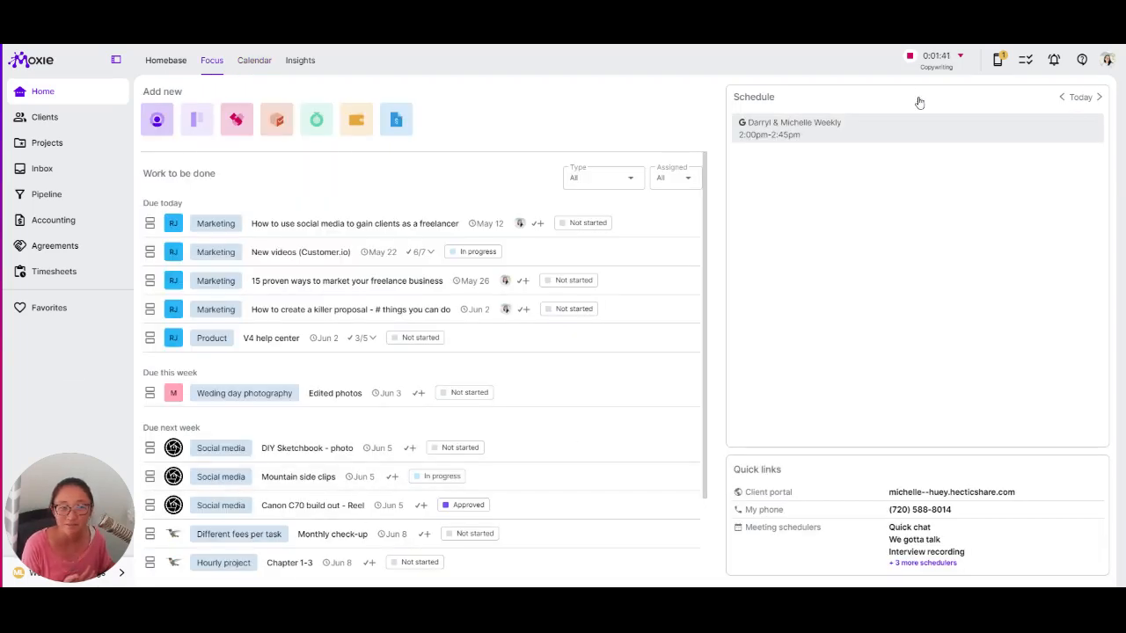